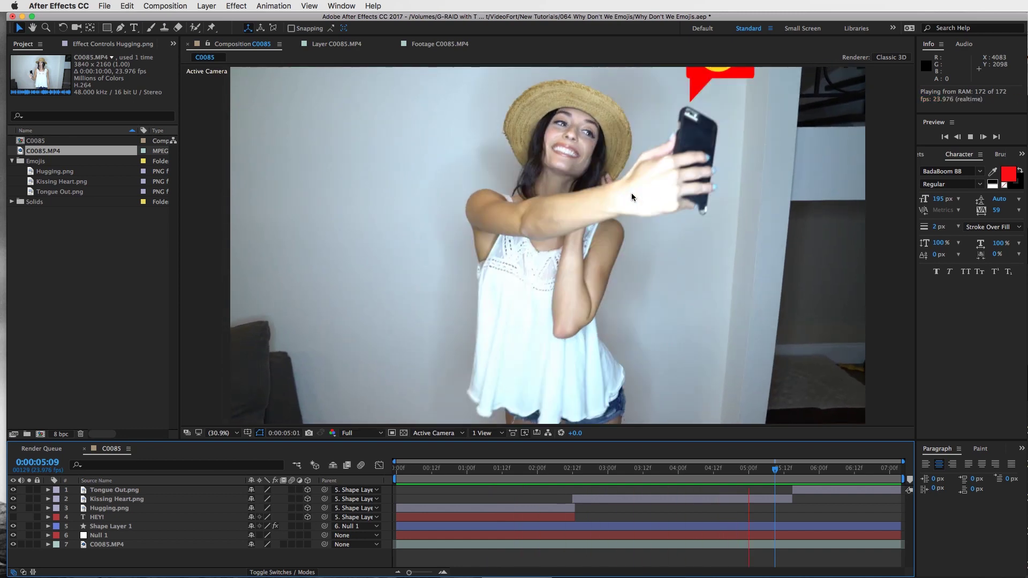
Replay the YouTube music video muted around 0:18–0:22 for reference, then return to After Effects
{"action": "mouse_move", "coordinate": [670, 377]}
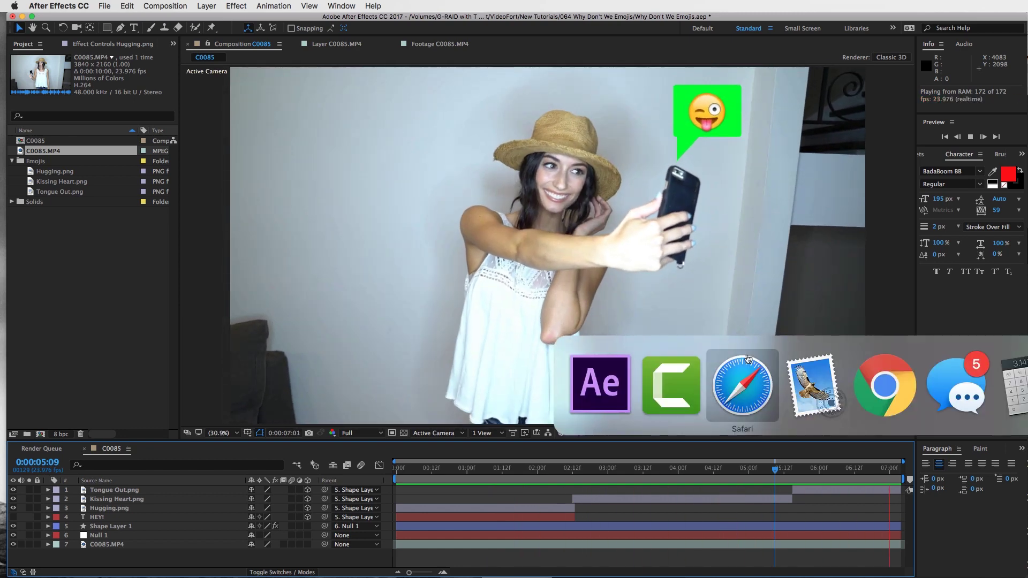
{"action": "left_click", "coordinate": [743, 385]}
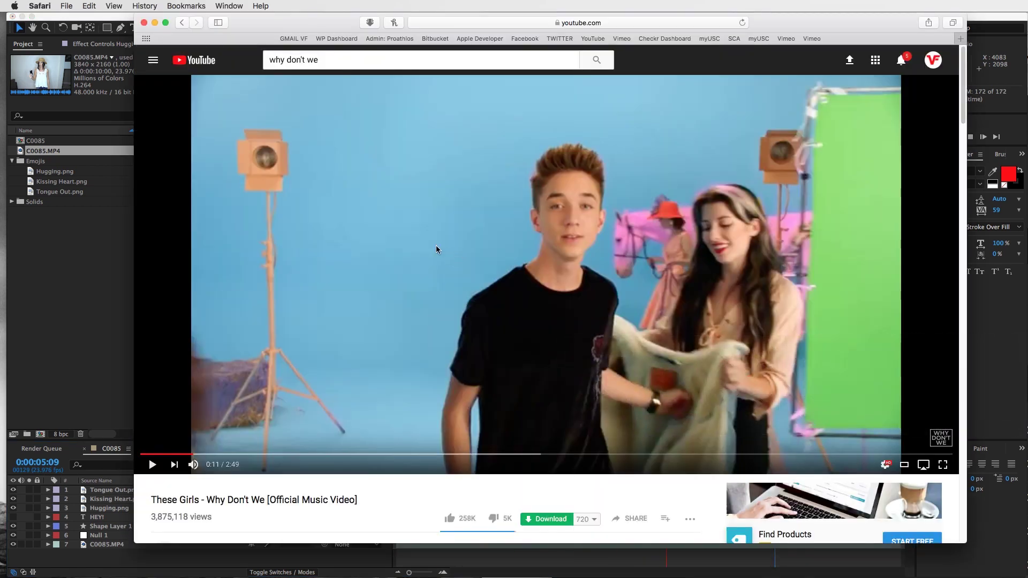
{"action": "left_click", "coordinate": [436, 246]}
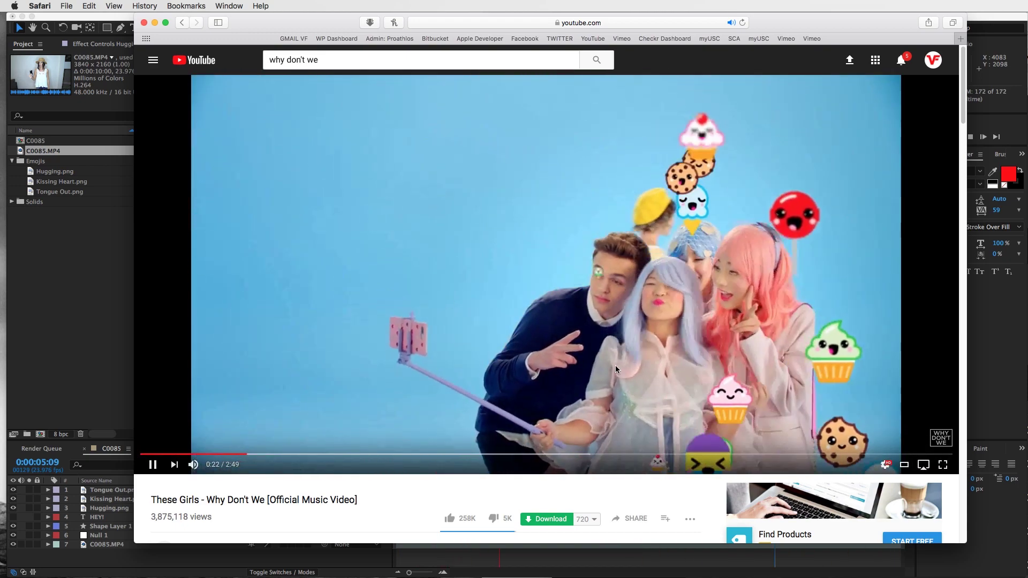
{"action": "left_click", "coordinate": [579, 356]}
{"action": "left_click", "coordinate": [193, 464]}
{"action": "left_click", "coordinate": [207, 454]}
{"action": "left_click", "coordinate": [323, 362]}
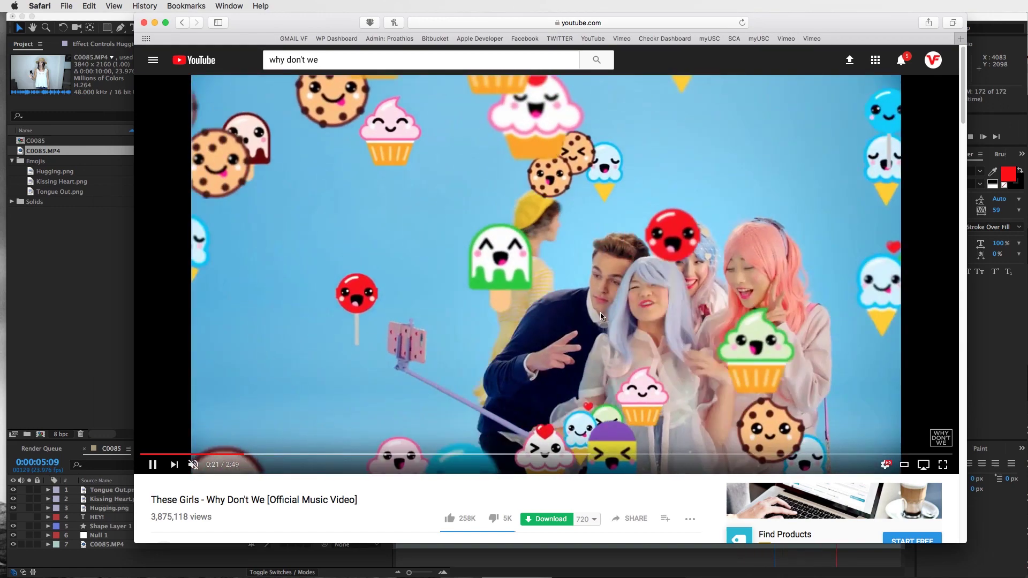
{"action": "left_click", "coordinate": [659, 266]}
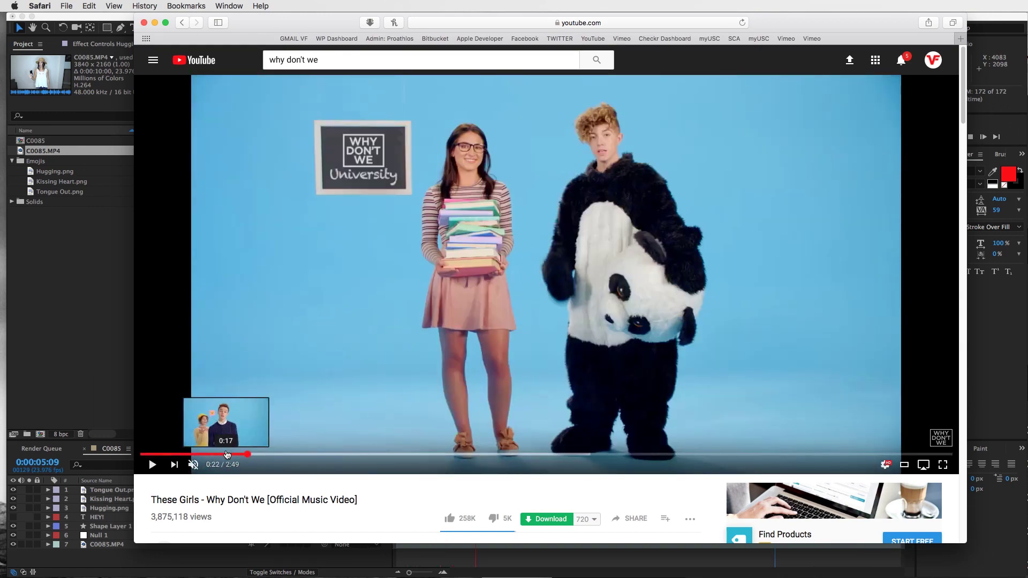
{"action": "left_click", "coordinate": [226, 454]}
{"action": "left_click", "coordinate": [436, 326]}
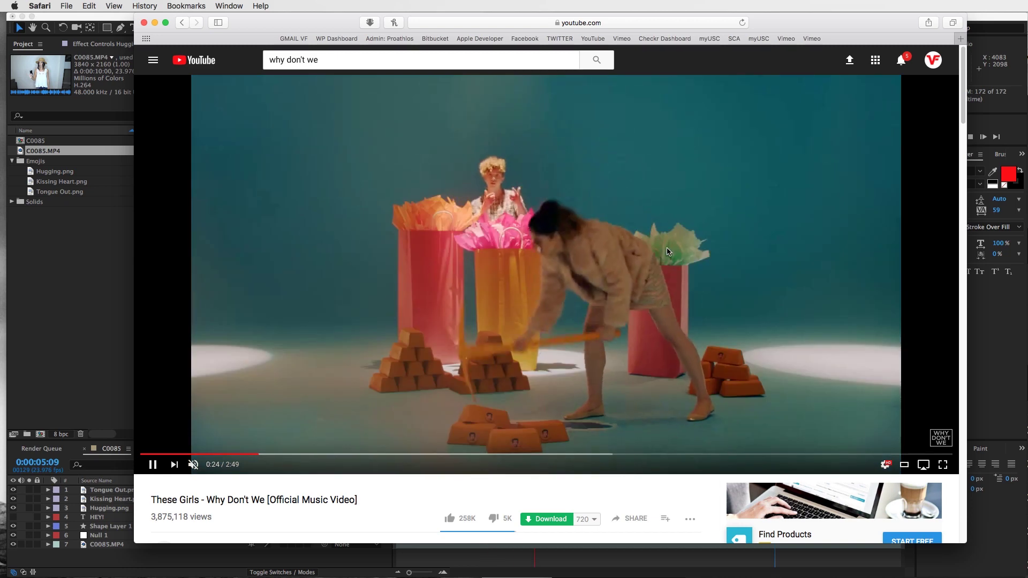
{"action": "left_click", "coordinate": [664, 250]}
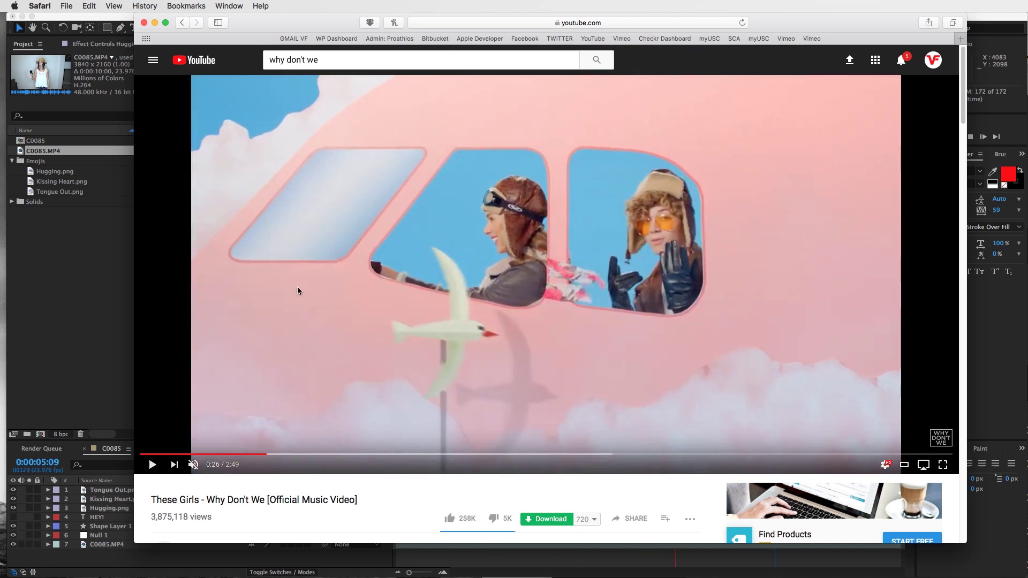
{"action": "left_click", "coordinate": [97, 306]}
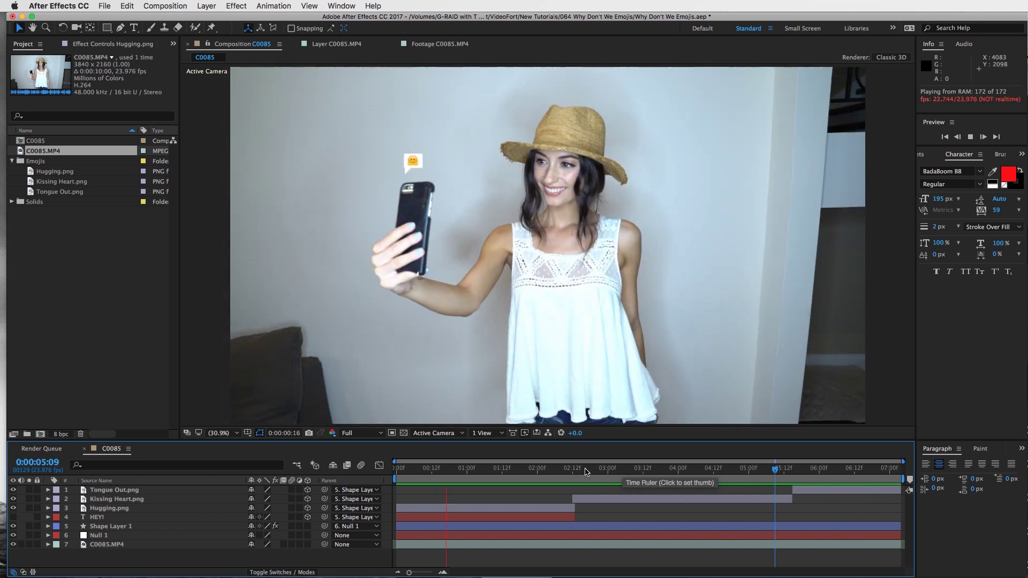
Build composition C0086 from C0085.MP4 and scrub through its frames
{"action": "left_click", "coordinate": [529, 469]}
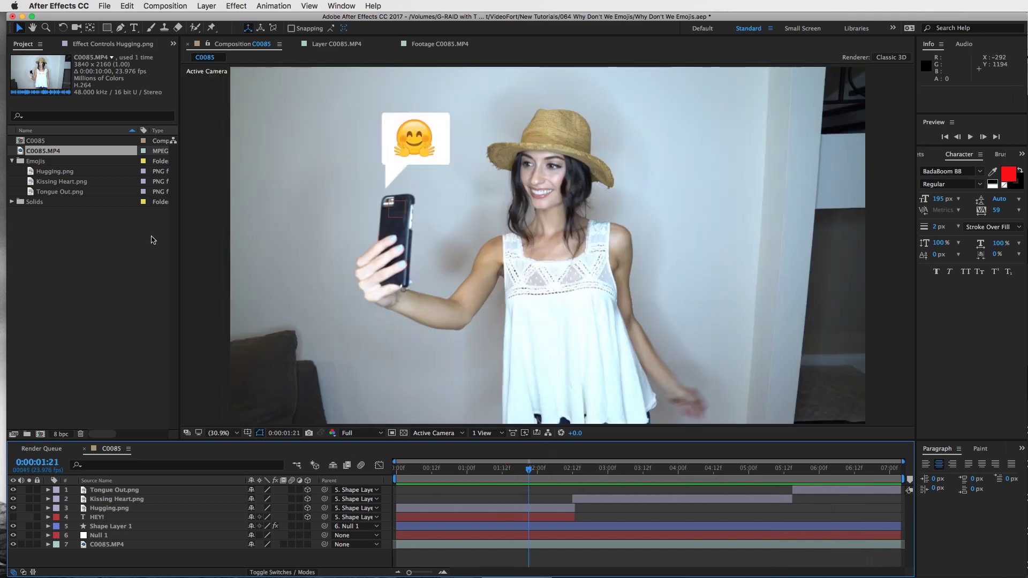
{"action": "left_click", "coordinate": [45, 154]}
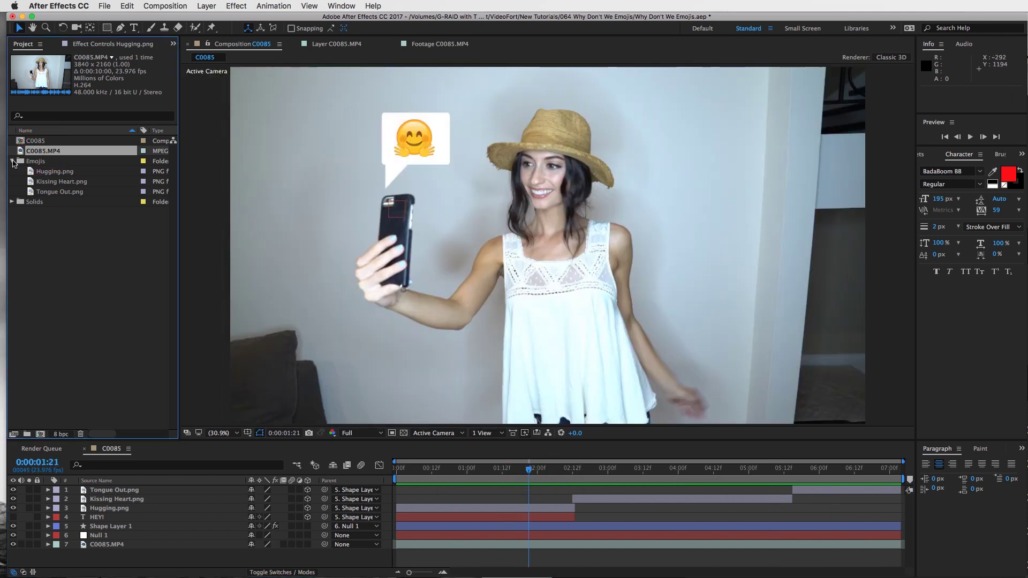
{"action": "left_click", "coordinate": [13, 161]}
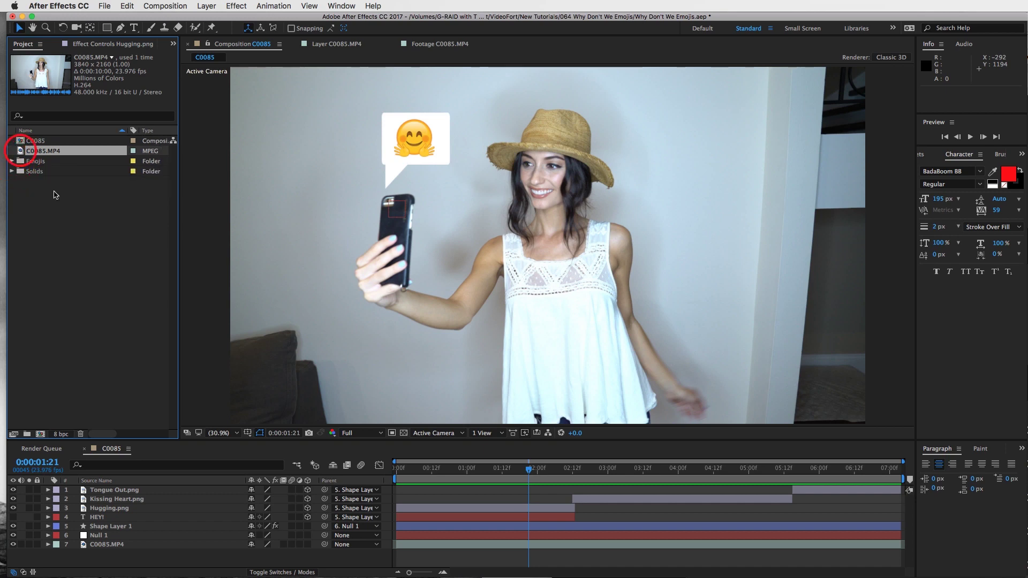
{"action": "left_click_drag", "start_coordinate": [92, 254], "coordinate": [40, 433]}
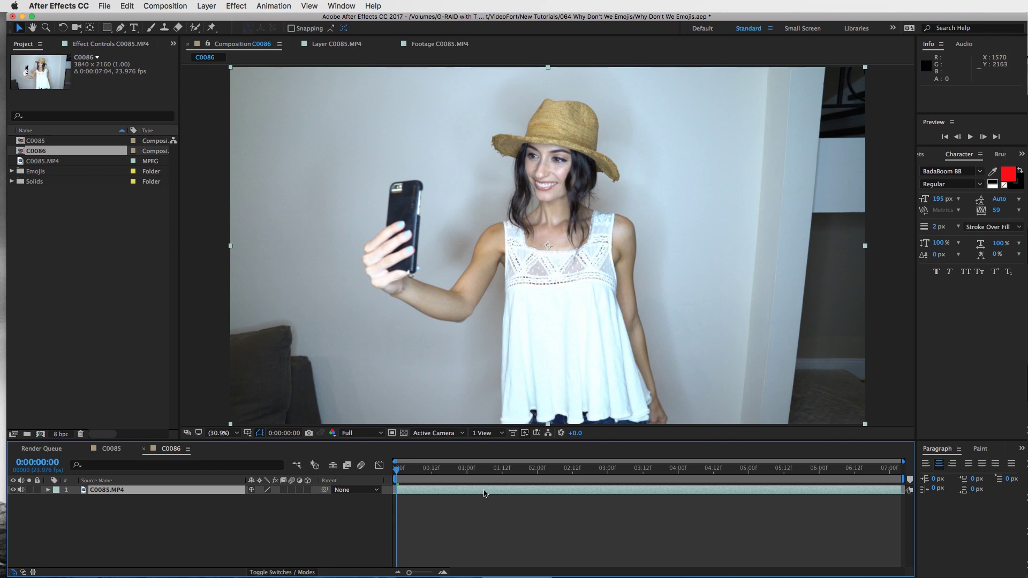
{"action": "left_click_drag", "start_coordinate": [423, 469], "coordinate": [392, 464]}
Show the Tracker panel, start Track Motion, and enlarge Track Point 1 over the phone's camera
{"action": "left_click", "coordinate": [342, 6]}
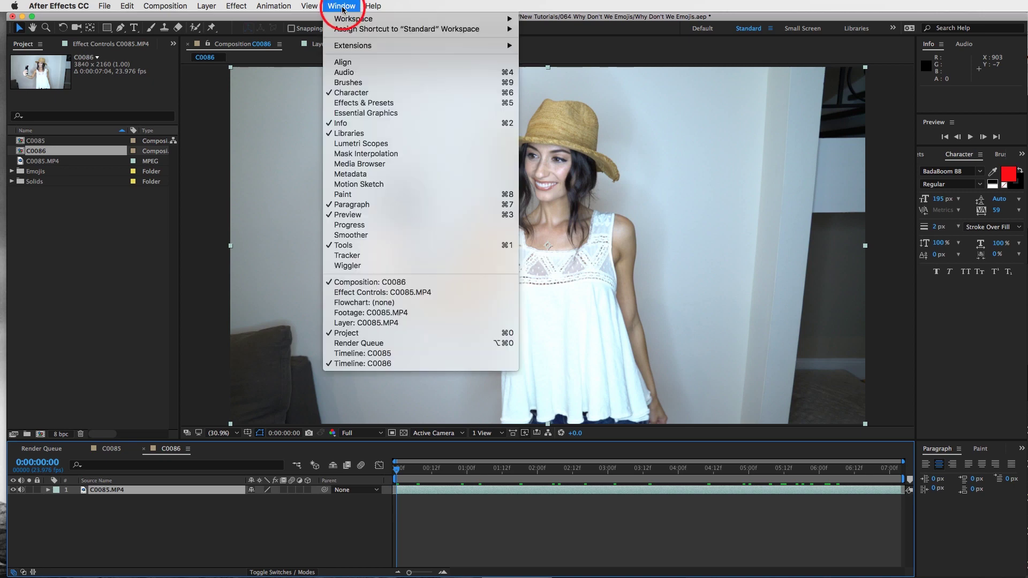
{"action": "left_click", "coordinate": [375, 256]}
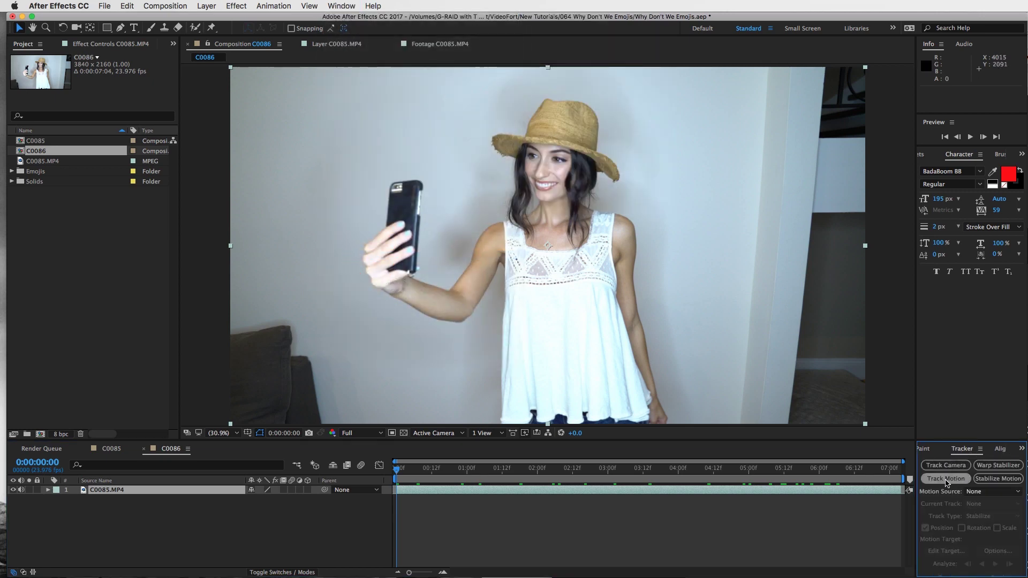
{"action": "left_click", "coordinate": [946, 480]}
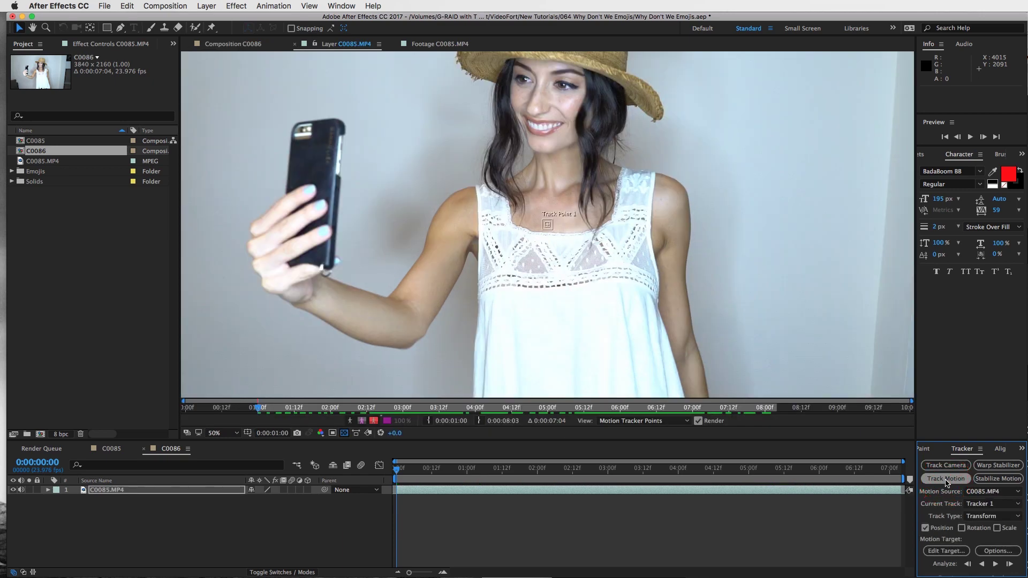
{"action": "left_click", "coordinate": [550, 227]}
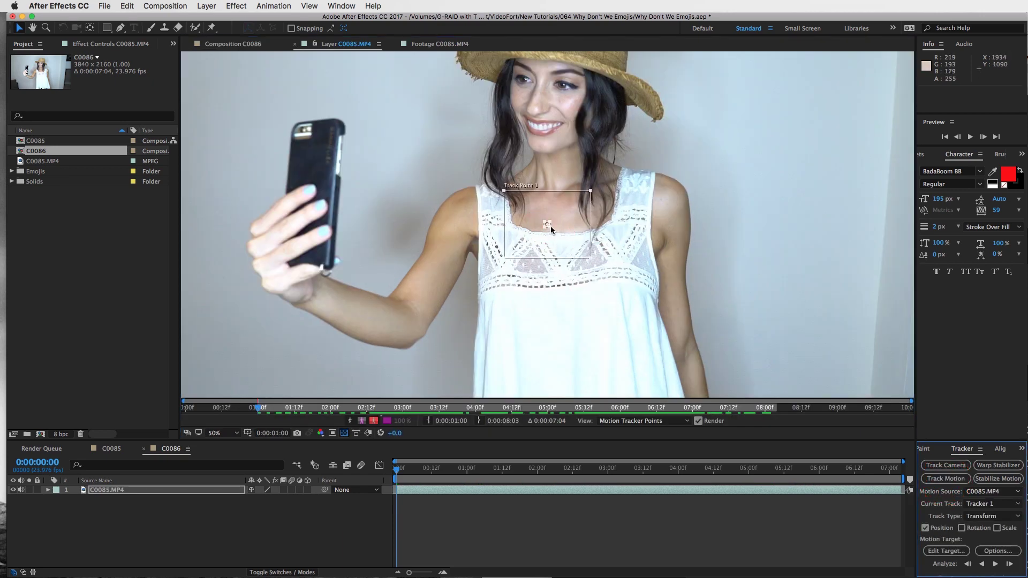
{"action": "left_click", "coordinate": [551, 226]}
{"action": "left_click_drag", "start_coordinate": [560, 235], "coordinate": [342, 164]}
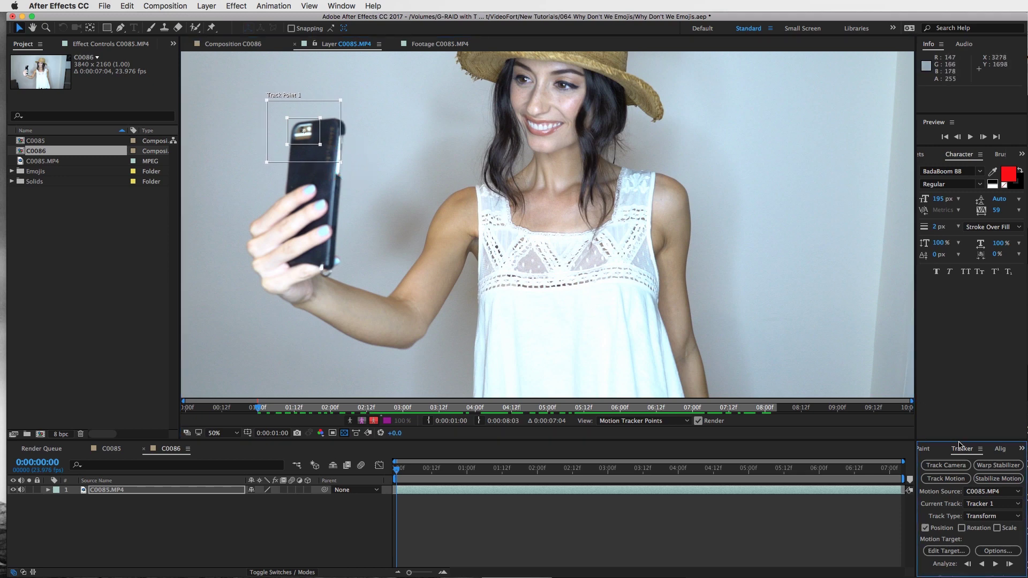
{"action": "left_click_drag", "start_coordinate": [958, 439], "coordinate": [954, 425]}
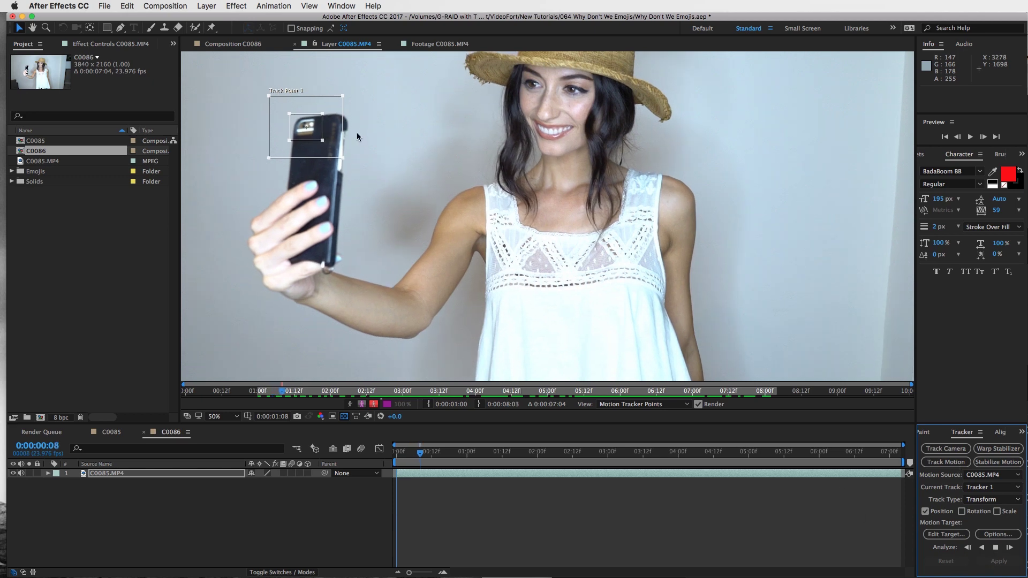
Analyze the phone camera's motion forward through the clip and add a null object layer
{"action": "left_click", "coordinate": [996, 549]}
{"action": "left_click", "coordinate": [996, 549]}
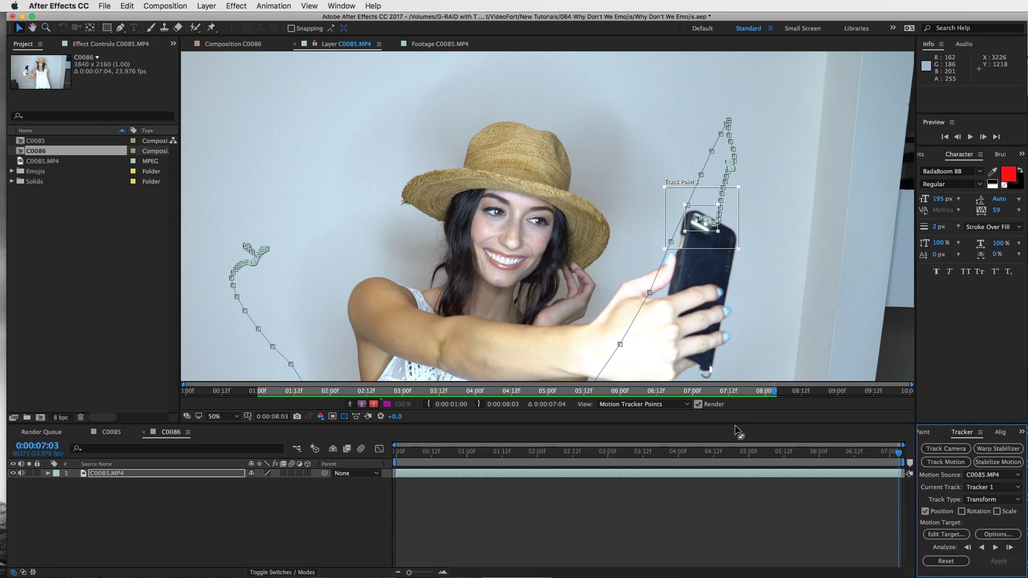
{"action": "left_click", "coordinate": [205, 8]}
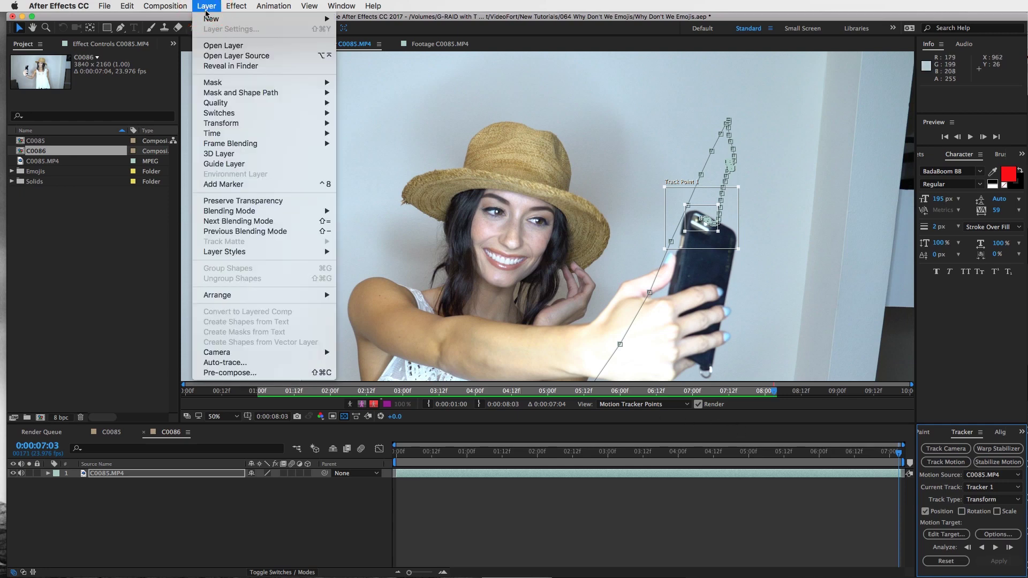
{"action": "mouse_move", "coordinate": [208, 18]}
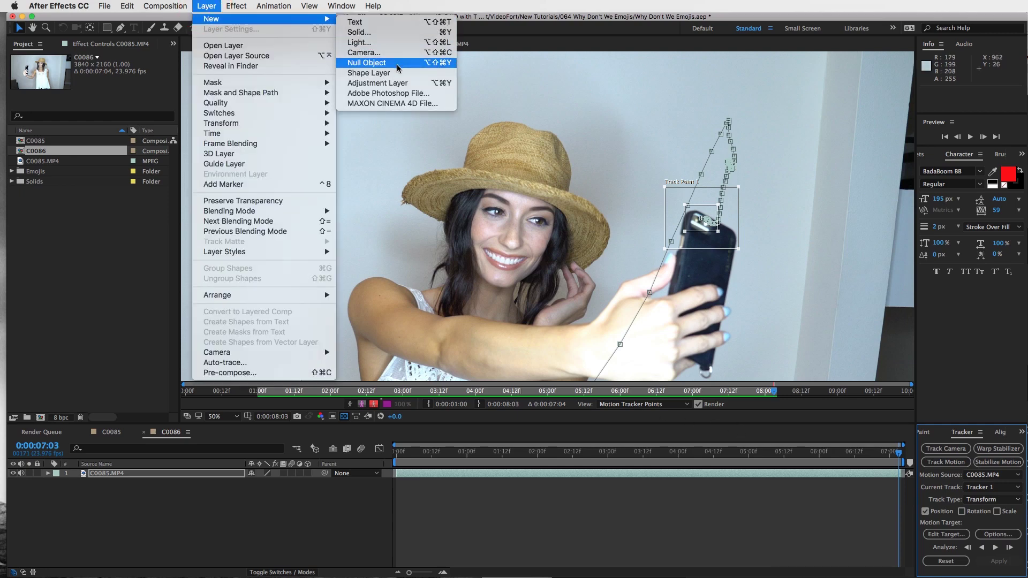
{"action": "left_click", "coordinate": [367, 64]}
Apply the track's X and Y motion to Null 2, then scrub back to review it
{"action": "left_click", "coordinate": [947, 535]}
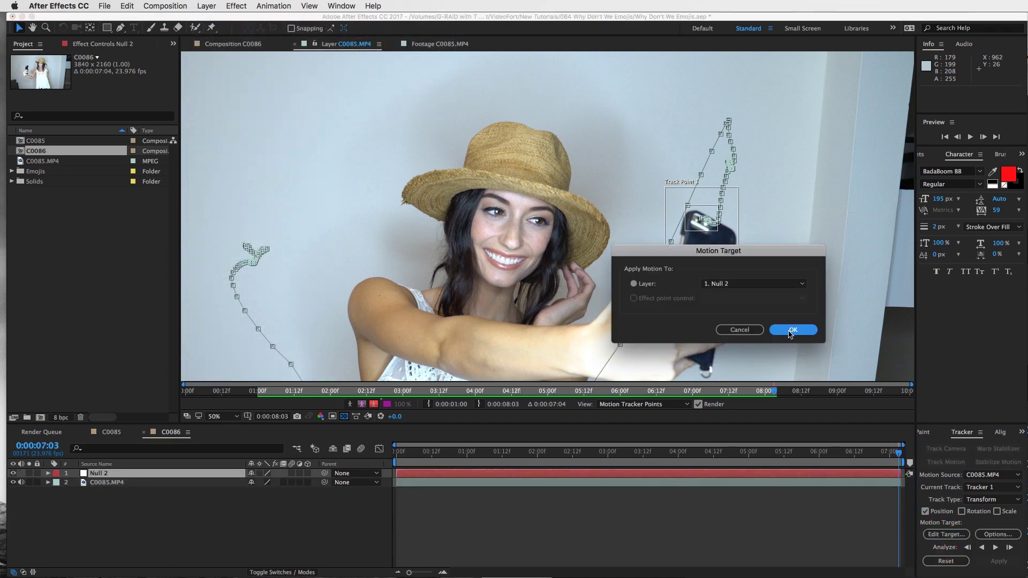
{"action": "left_click", "coordinate": [788, 330]}
{"action": "left_click", "coordinate": [1001, 561]}
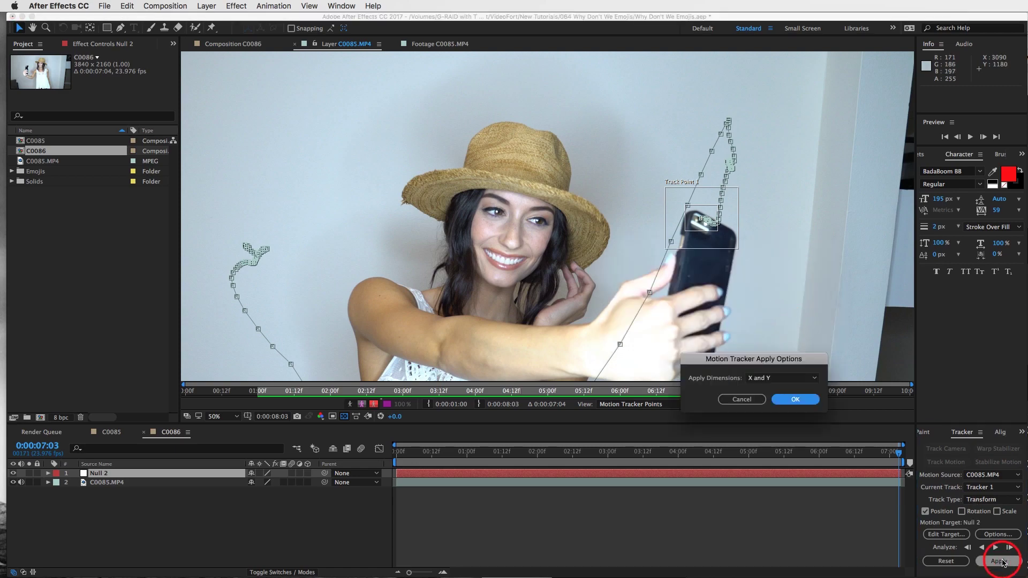
{"action": "left_click", "coordinate": [804, 400]}
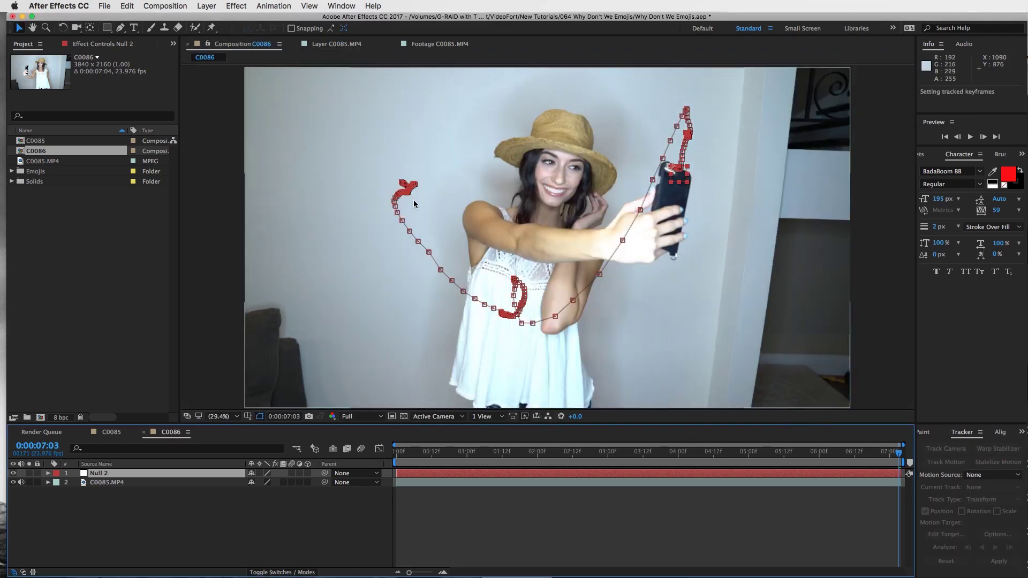
{"action": "left_click", "coordinate": [600, 502]}
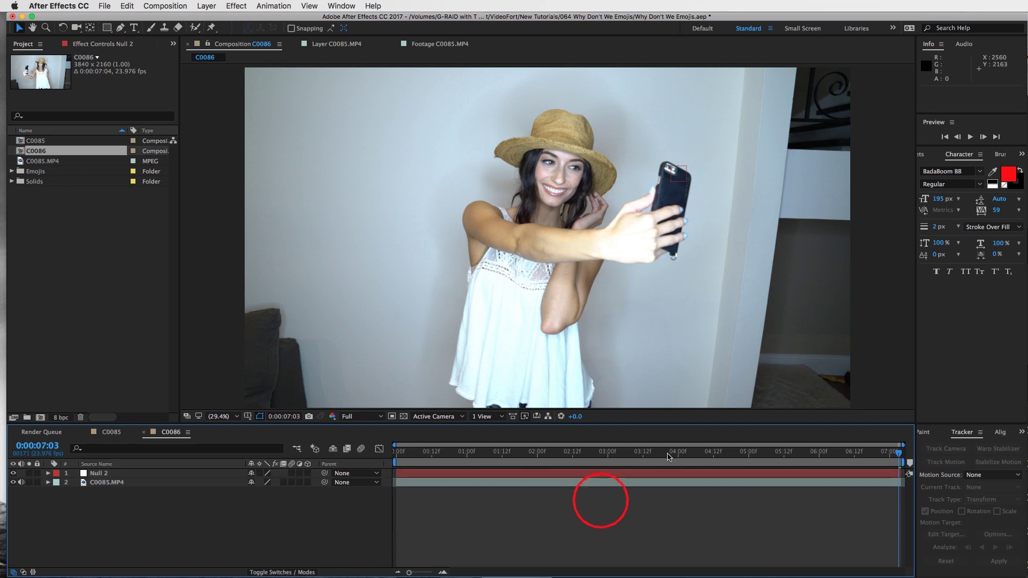
{"action": "left_click_drag", "start_coordinate": [666, 452], "coordinate": [480, 445]}
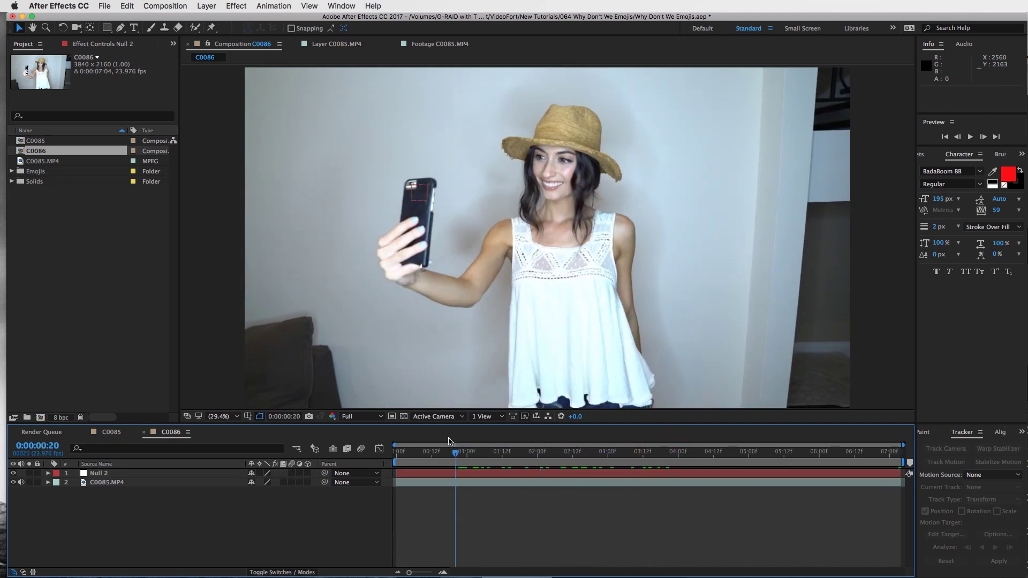
{"action": "left_click_drag", "start_coordinate": [448, 442], "coordinate": [396, 453]}
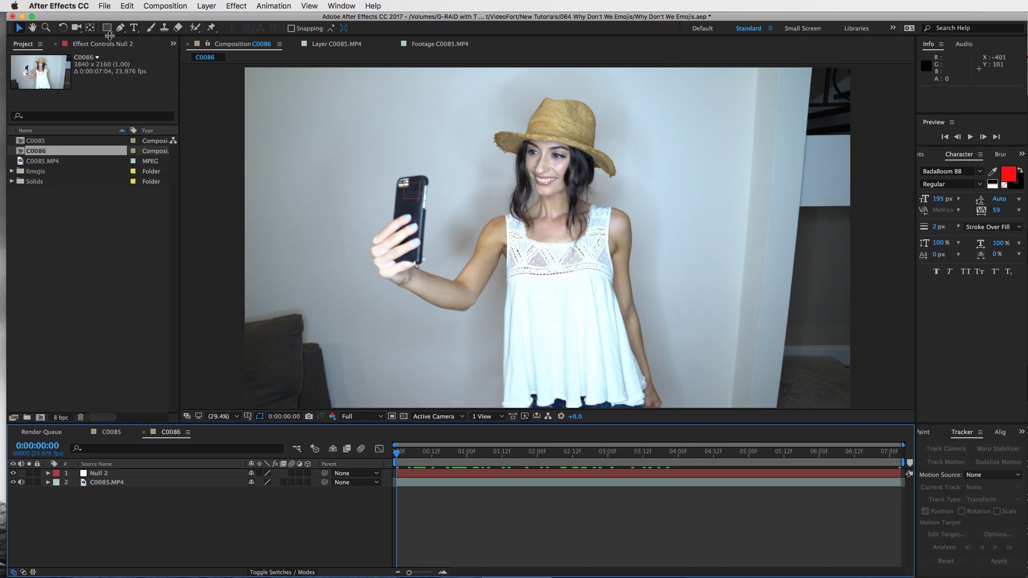
Draw a white rounded rectangle above the phone as the bubble body
{"action": "left_click", "coordinate": [107, 28]}
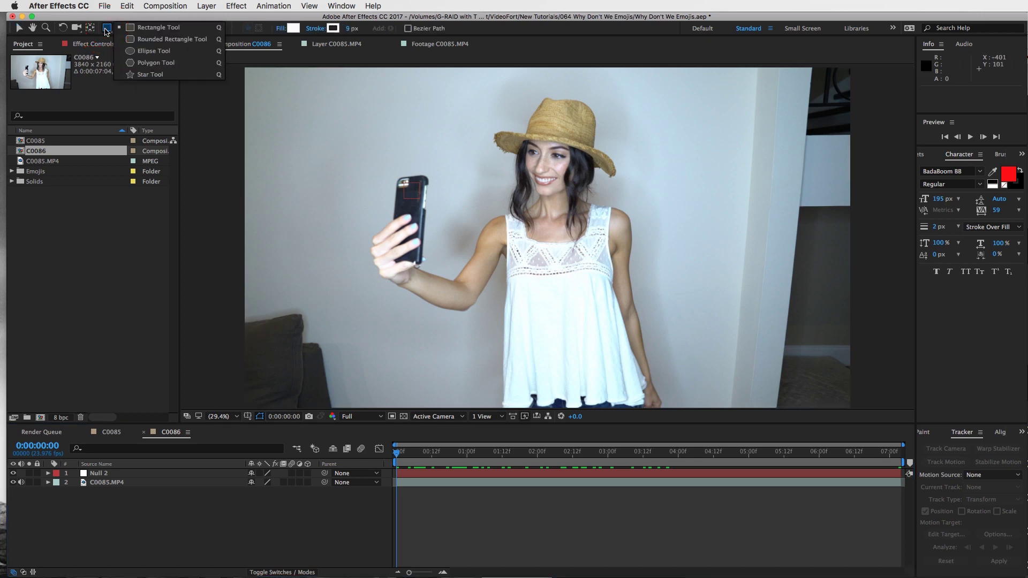
{"action": "left_click", "coordinate": [167, 41]}
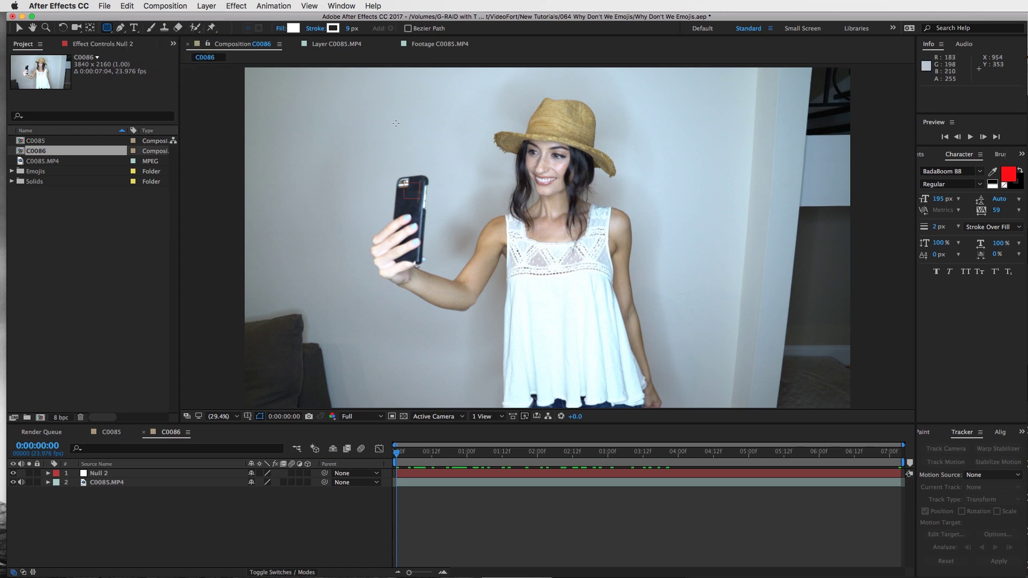
{"action": "mouse_move", "coordinate": [391, 117]}
{"action": "left_mouse_down"}
{"action": "mouse_move", "coordinate": [451, 147]}
{"action": "mouse_move", "coordinate": [459, 166]}
{"action": "left_mouse_up"}
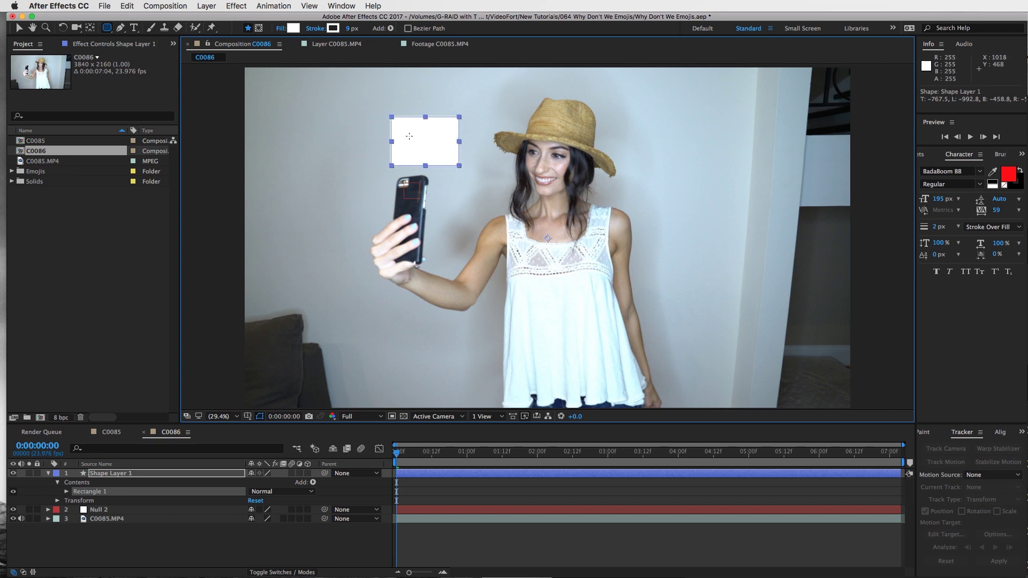
Draw a closed triangular tail below the box with the Pen tool, then return to Selection
{"action": "left_click", "coordinate": [121, 30]}
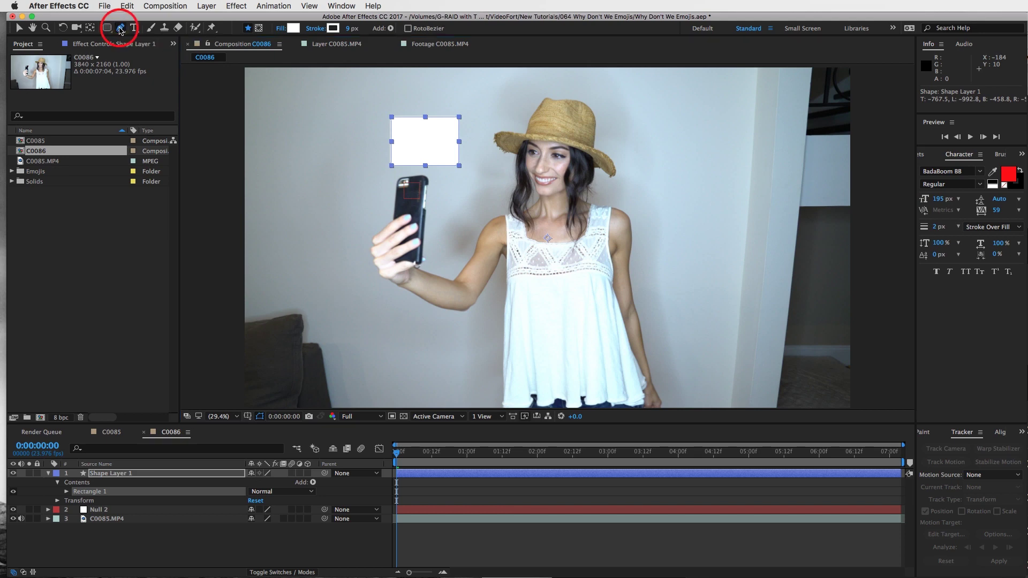
{"action": "left_click", "coordinate": [395, 160]}
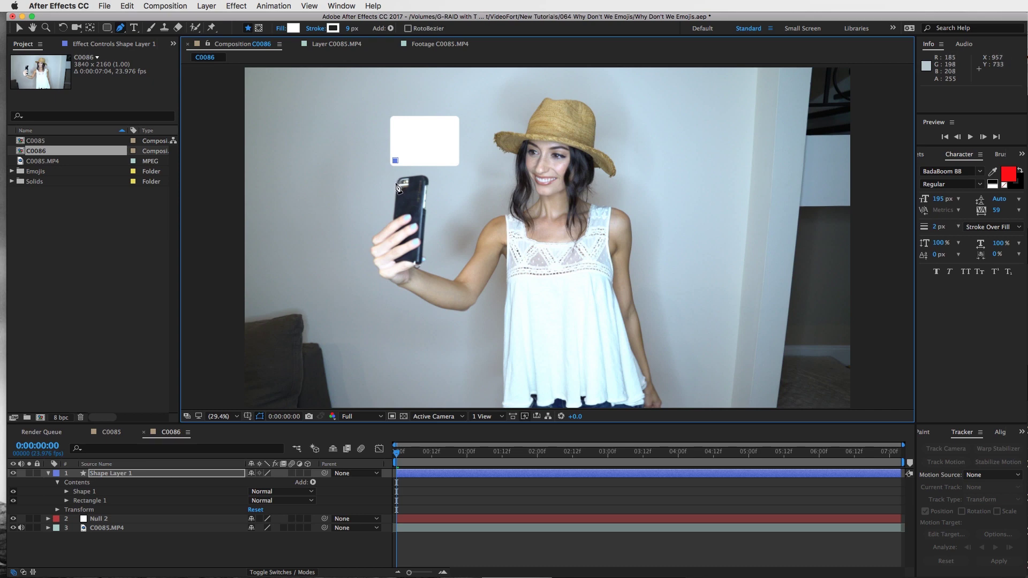
{"action": "left_click", "coordinate": [396, 185]}
{"action": "left_click", "coordinate": [419, 160]}
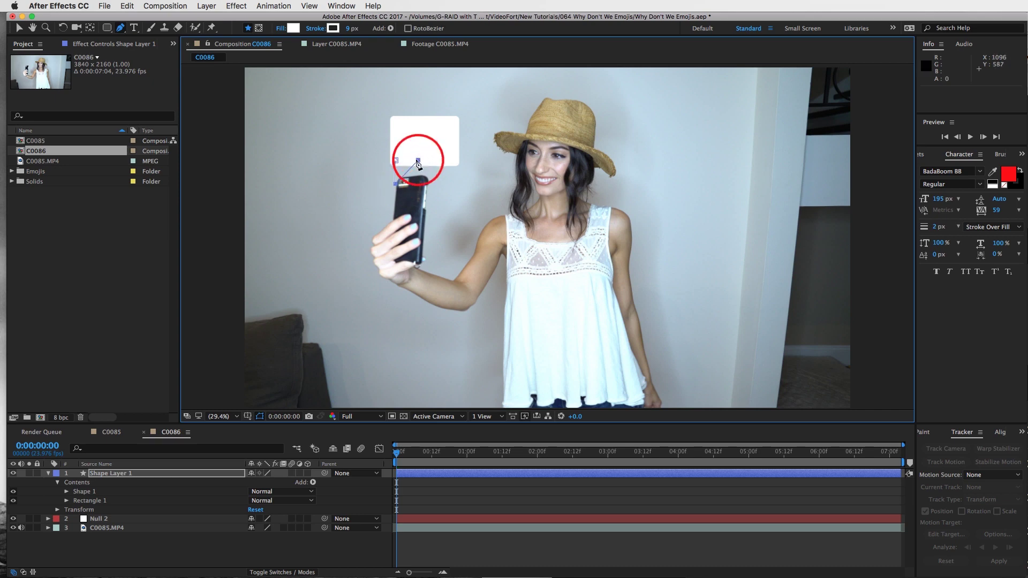
{"action": "left_click", "coordinate": [395, 160]}
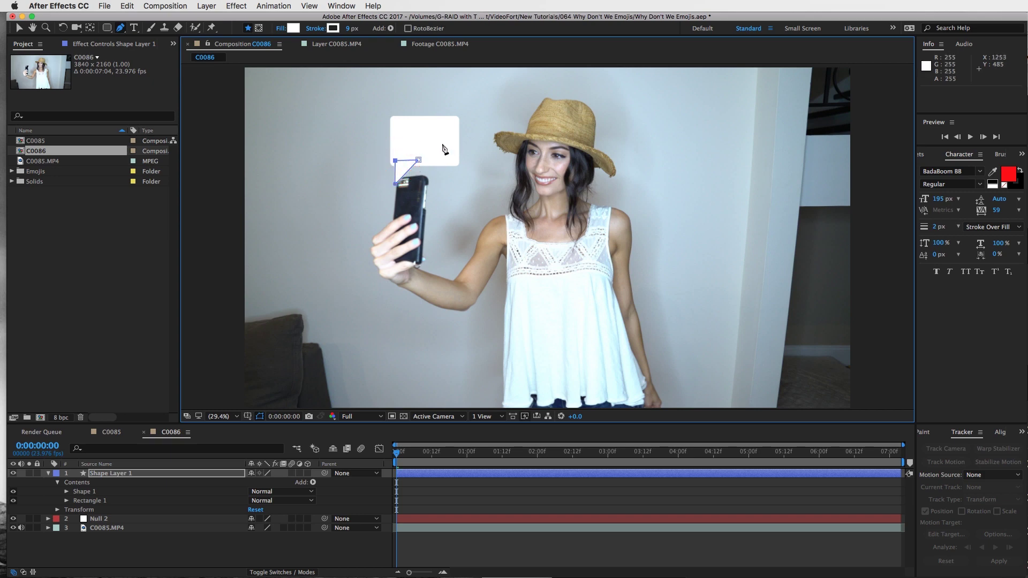
{"action": "key", "text": "v"}
{"action": "left_click", "coordinate": [484, 509]}
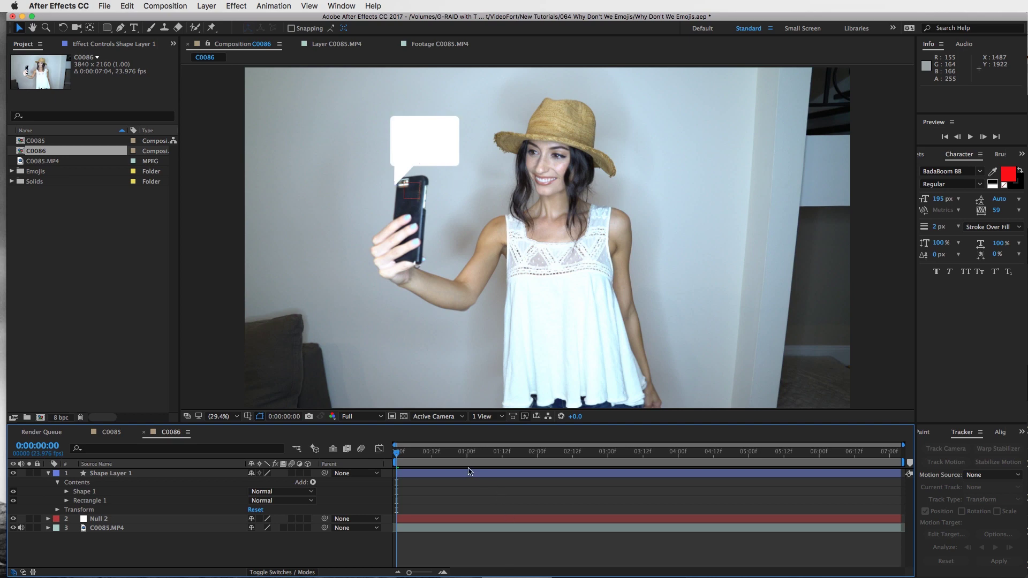
Move the bubble up above the phone and set its anchor at the bottom-left tail corner
{"action": "left_click", "coordinate": [469, 473]}
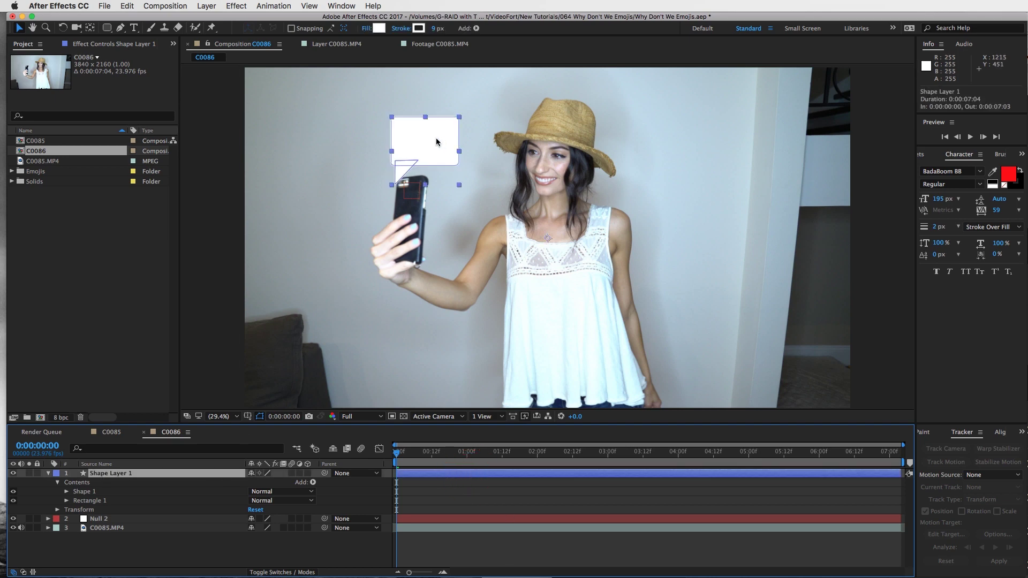
{"action": "mouse_move", "coordinate": [436, 142]}
{"action": "left_mouse_down"}
{"action": "mouse_move", "coordinate": [430, 133]}
{"action": "mouse_move", "coordinate": [443, 128]}
{"action": "left_mouse_up"}
{"action": "key", "text": "Return"}
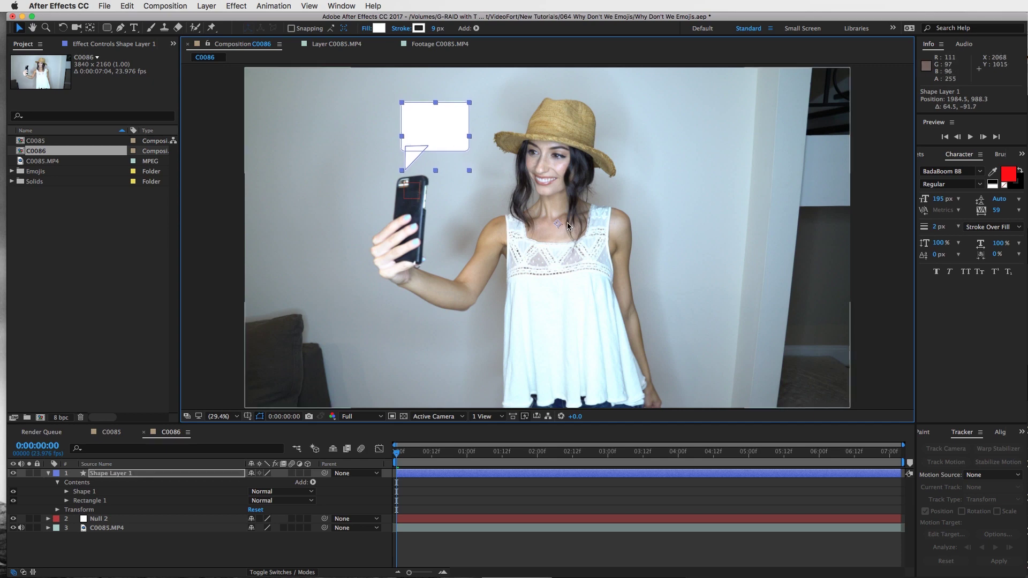
{"action": "left_click", "coordinate": [90, 28]}
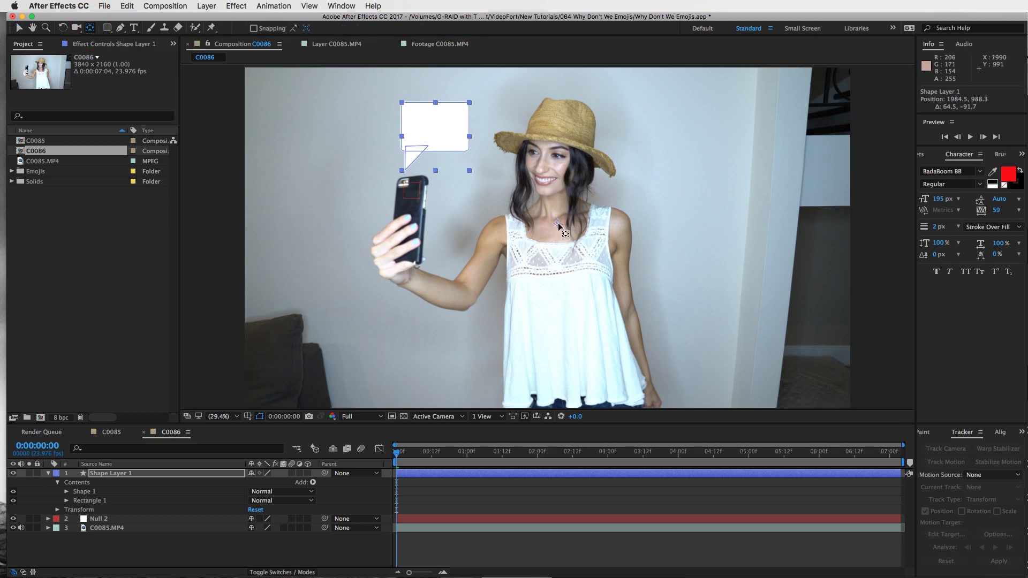
{"action": "left_click_drag", "start_coordinate": [558, 223], "coordinate": [406, 174]}
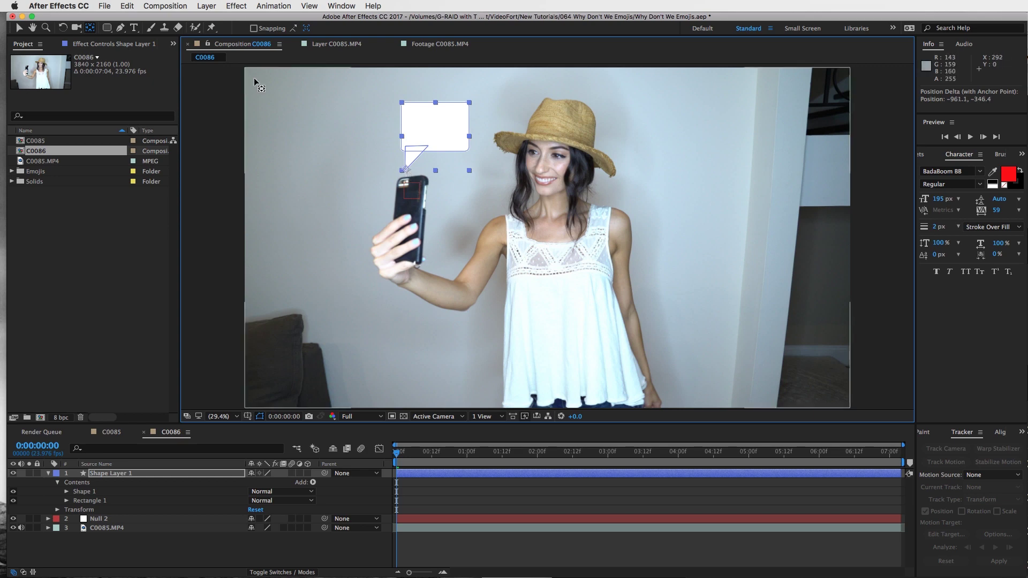
{"action": "left_click", "coordinate": [19, 29]}
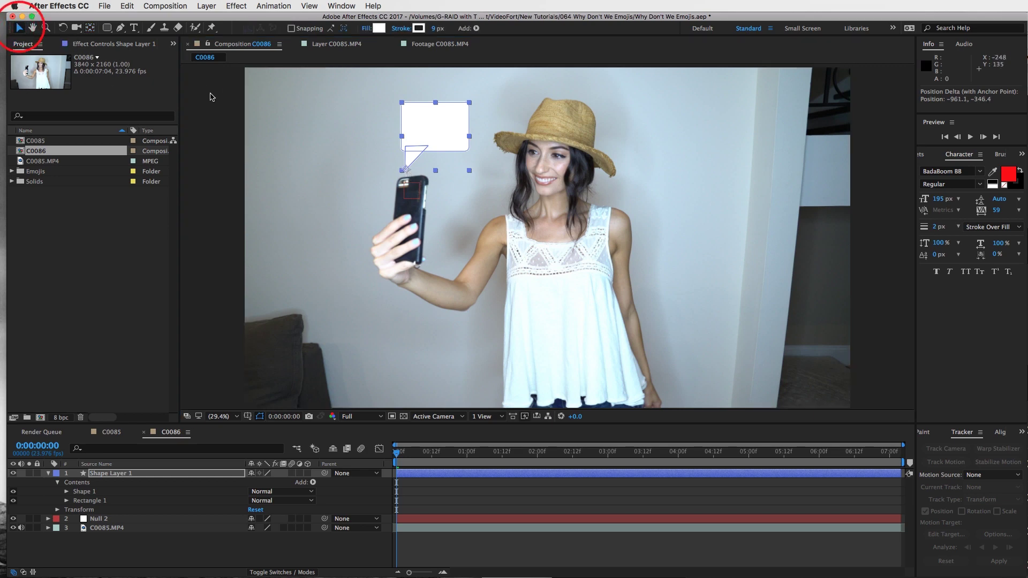
{"action": "left_click_drag", "start_coordinate": [442, 132], "coordinate": [439, 134]}
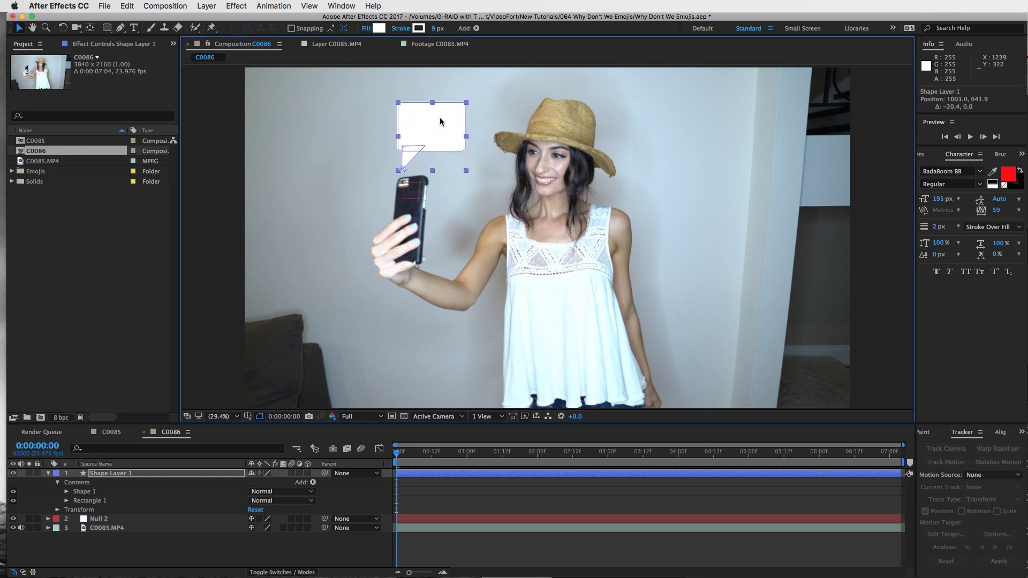
Parent Shape Layer 1 to Null 2 and scrub to confirm it follows the phone
{"action": "left_click", "coordinate": [325, 474]}
{"action": "left_click_drag", "start_coordinate": [211, 501], "coordinate": [102, 519]}
{"action": "left_click", "coordinate": [455, 550]}
{"action": "mouse_move", "coordinate": [404, 456]}
{"action": "left_mouse_down"}
{"action": "mouse_move", "coordinate": [893, 455]}
{"action": "mouse_move", "coordinate": [395, 455]}
{"action": "left_mouse_up"}
{"action": "left_click", "coordinate": [401, 123]}
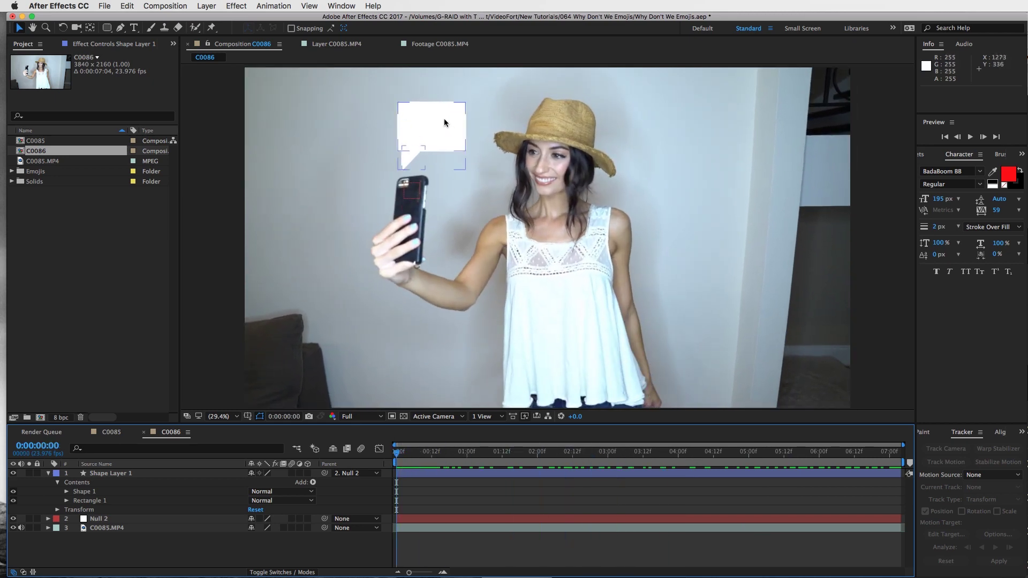
{"action": "key", "text": "super+shift+a"}
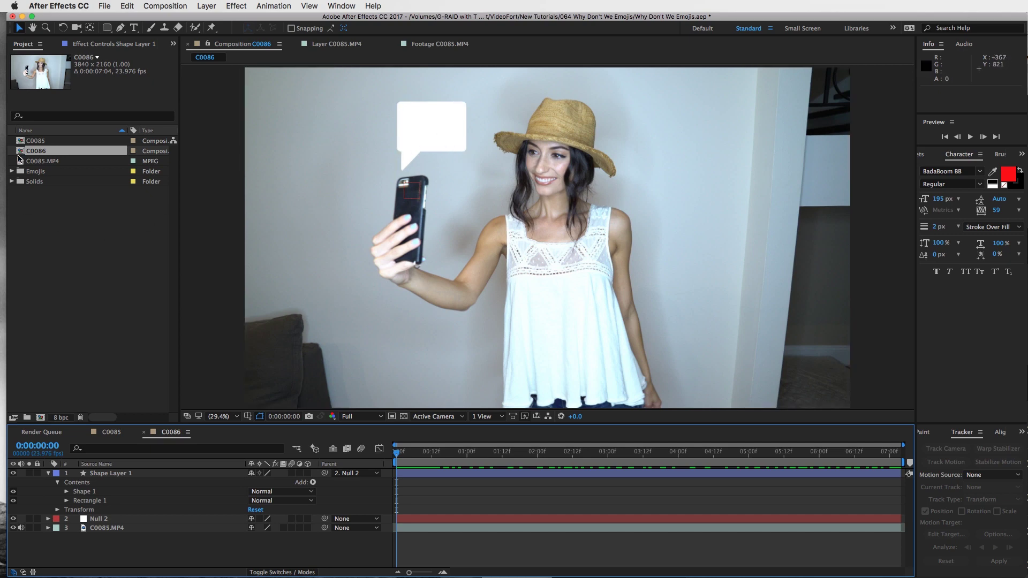
Add Hugging.png to the comp at 50% scale, positioned inside the bubble
{"action": "left_click", "coordinate": [11, 172]}
{"action": "left_click", "coordinate": [55, 182]}
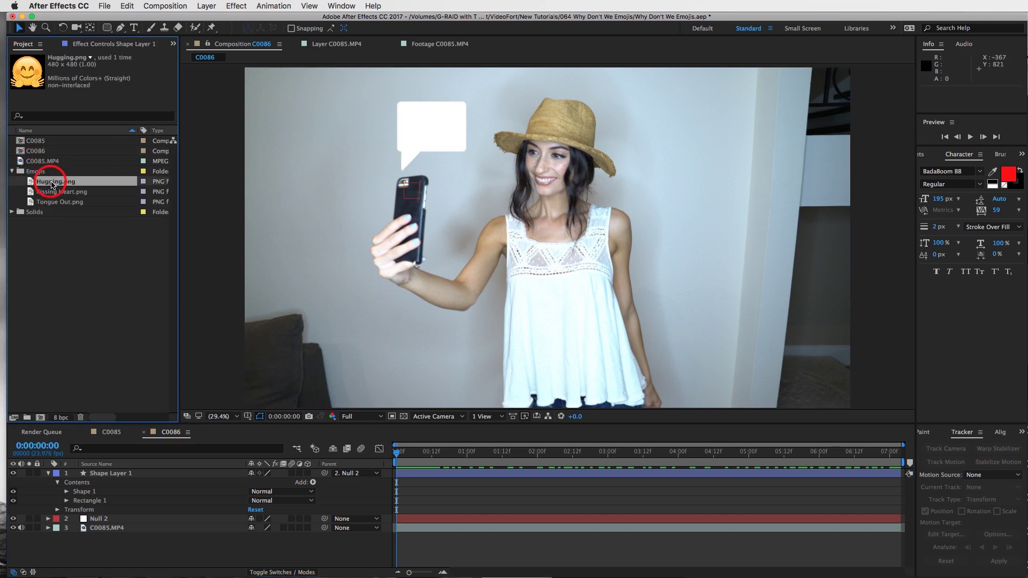
{"action": "left_click_drag", "start_coordinate": [49, 184], "coordinate": [434, 137]}
{"action": "key", "text": "s"}
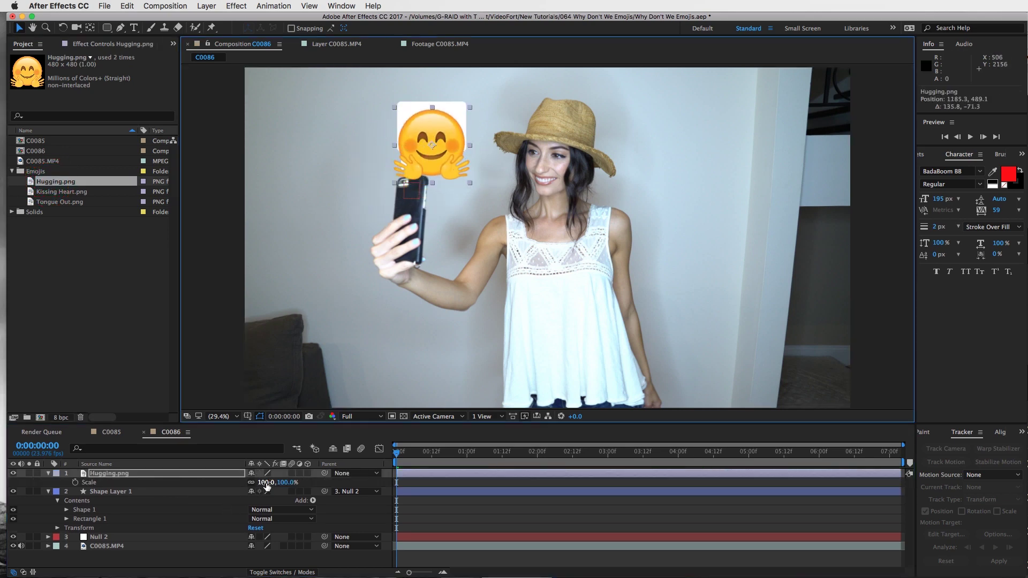
{"action": "left_click_drag", "start_coordinate": [266, 485], "coordinate": [240, 486]}
{"action": "left_click_drag", "start_coordinate": [440, 144], "coordinate": [440, 123]}
{"action": "left_click", "coordinate": [474, 523]}
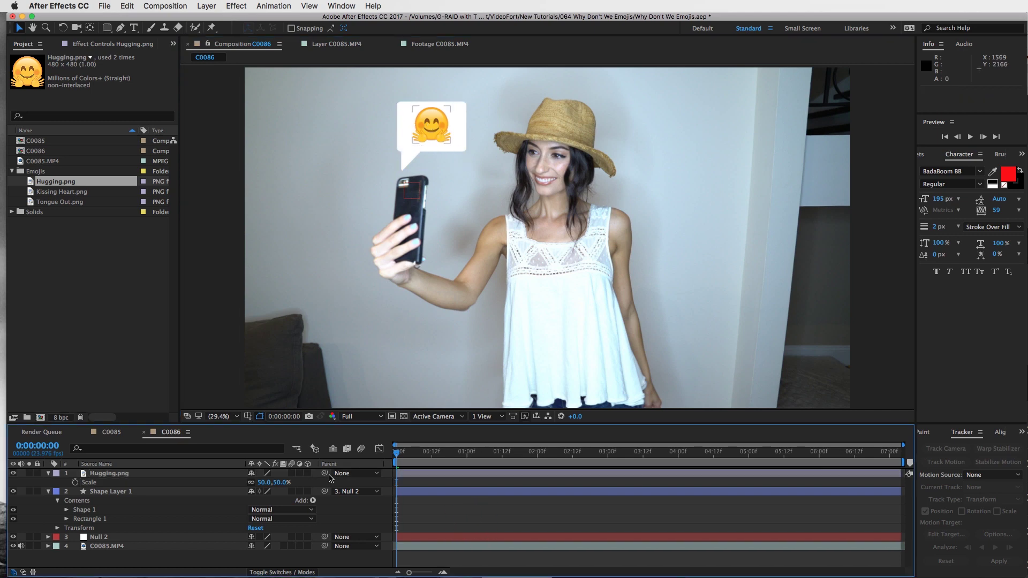
Parent the emoji to Shape Layer 1, rename that layer Text Box, and scrub to check
{"action": "left_click_drag", "start_coordinate": [325, 474], "coordinate": [115, 492]}
{"action": "left_click", "coordinate": [124, 493]}
{"action": "key", "text": "Return"}
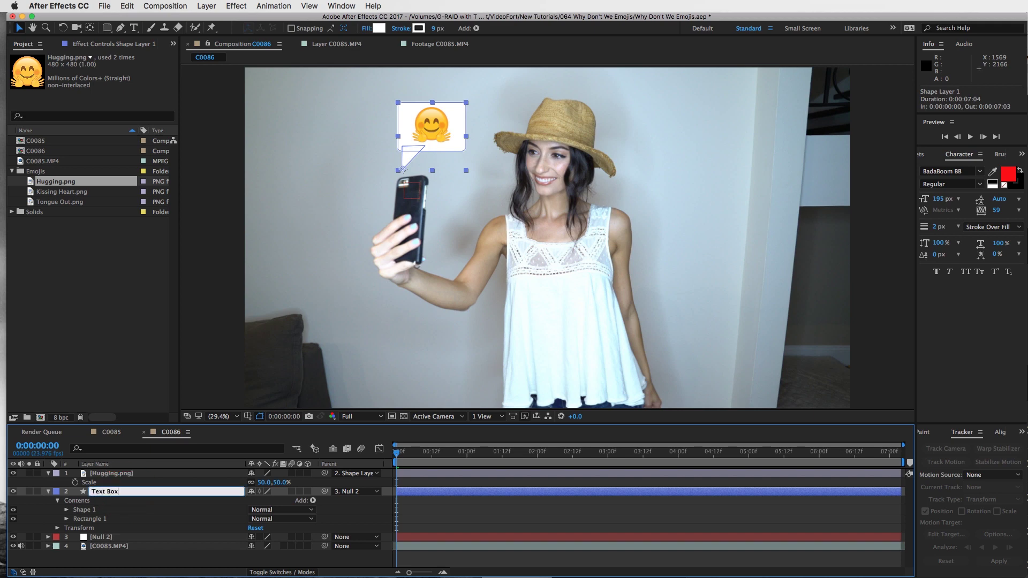
{"action": "key", "text": "Return"}
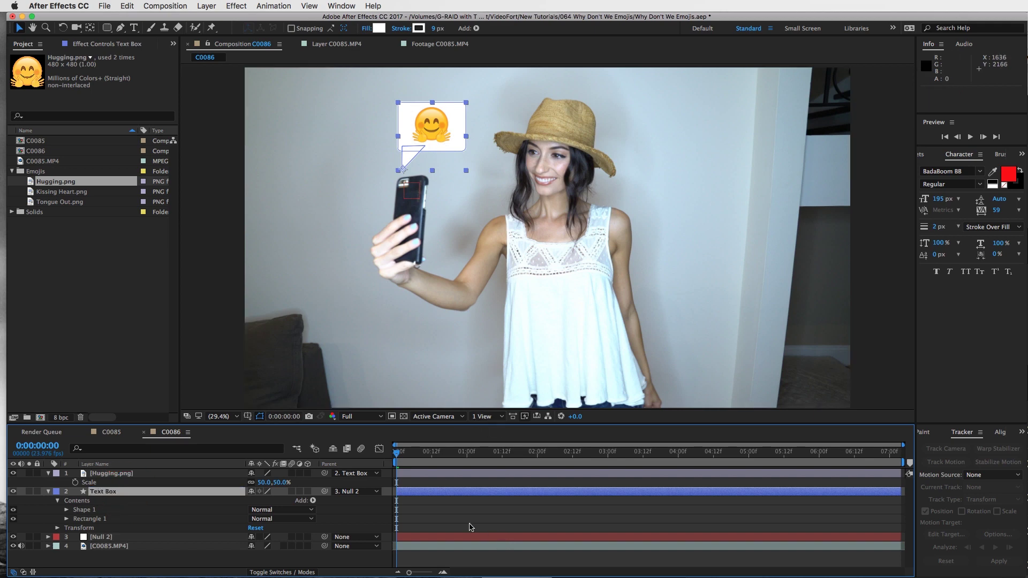
{"action": "left_click", "coordinate": [467, 522]}
{"action": "left_click_drag", "start_coordinate": [407, 457], "coordinate": [471, 476]}
Switch to the C0085 comp and scrub through its red kissing-emoji bubble animation
{"action": "left_click", "coordinate": [113, 432]}
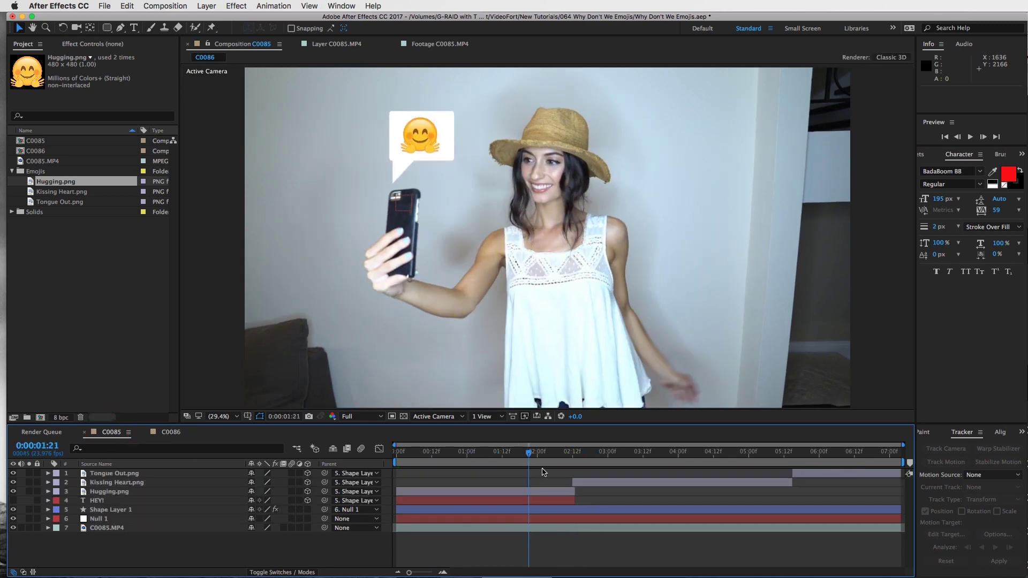
{"action": "left_click_drag", "start_coordinate": [529, 455], "coordinate": [625, 455]}
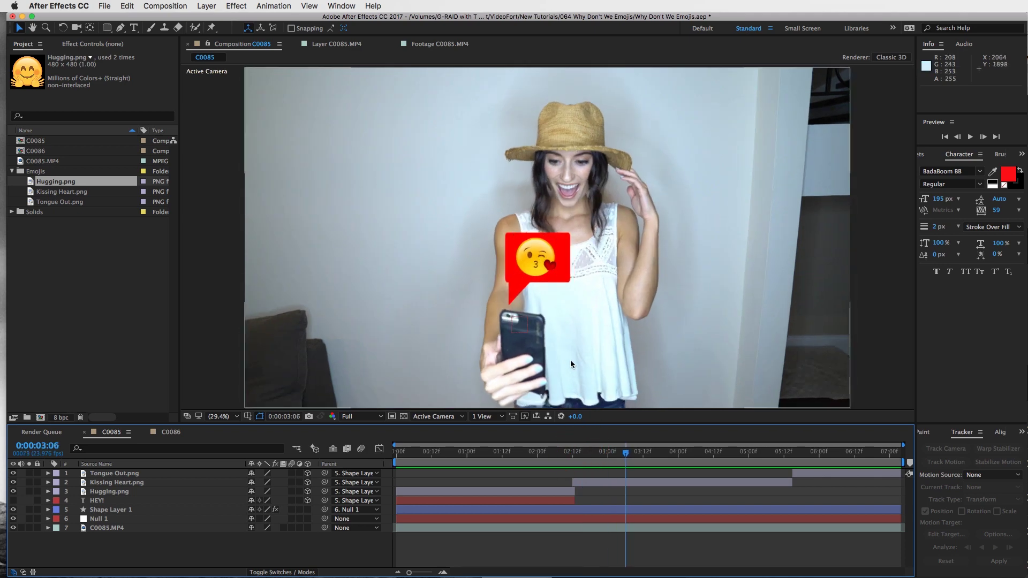
Replay the YouTube video's emoji-bubble shots from about 0:14 to 0:19, then return to After Effects
{"action": "left_click", "coordinate": [674, 391]}
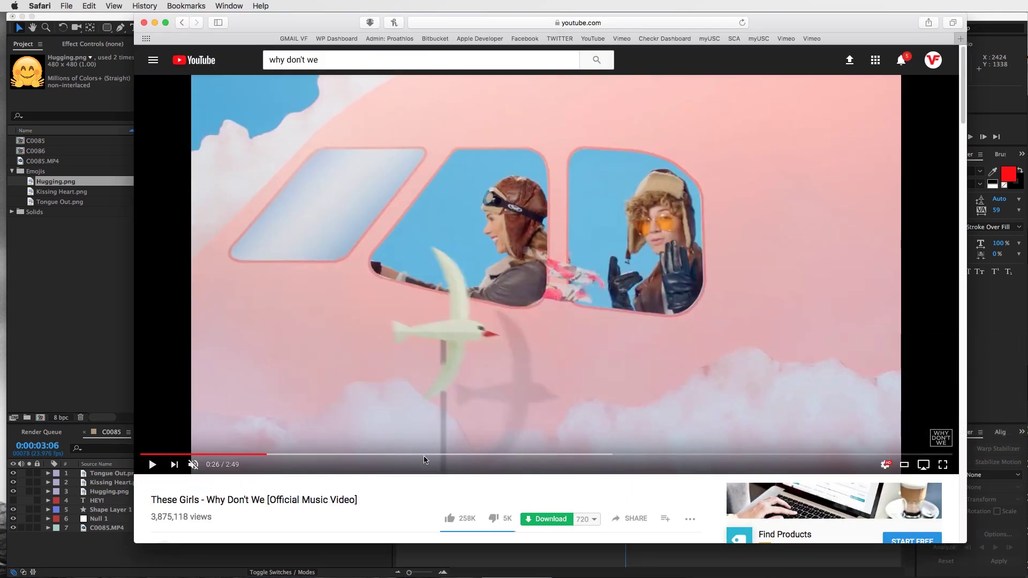
{"action": "left_click_drag", "start_coordinate": [247, 455], "coordinate": [208, 456]}
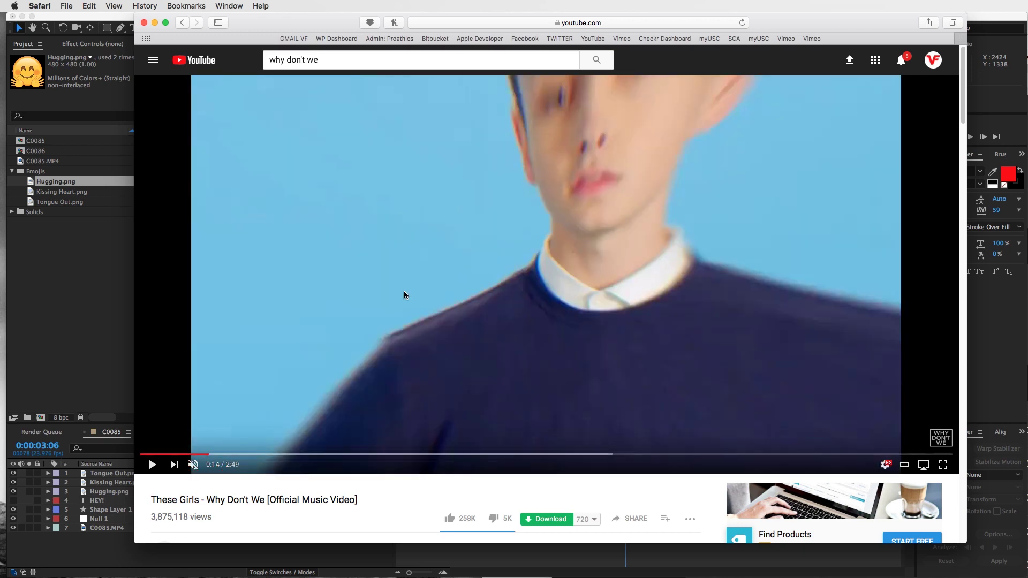
{"action": "left_click", "coordinate": [404, 340]}
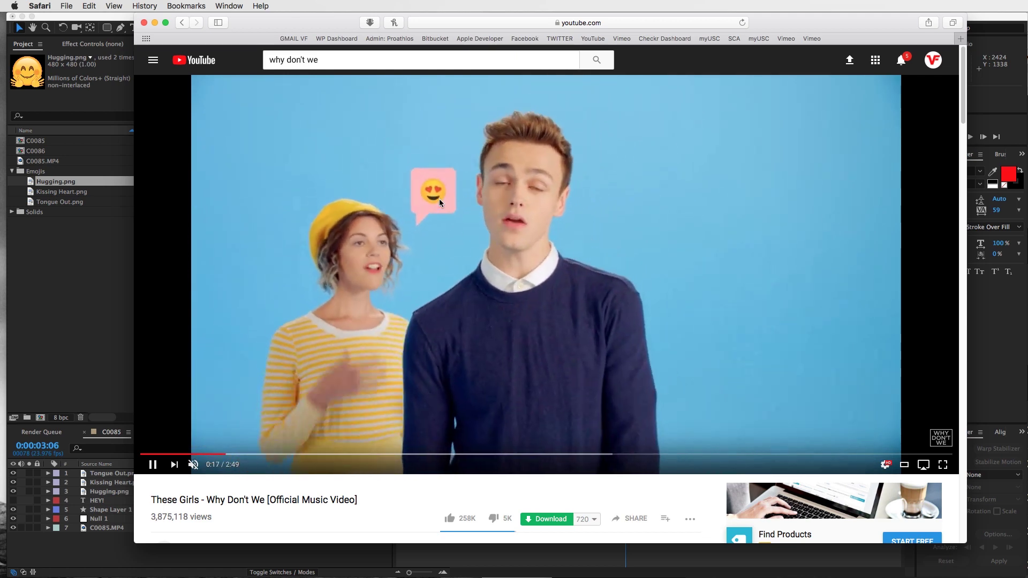
{"action": "left_click", "coordinate": [442, 308]}
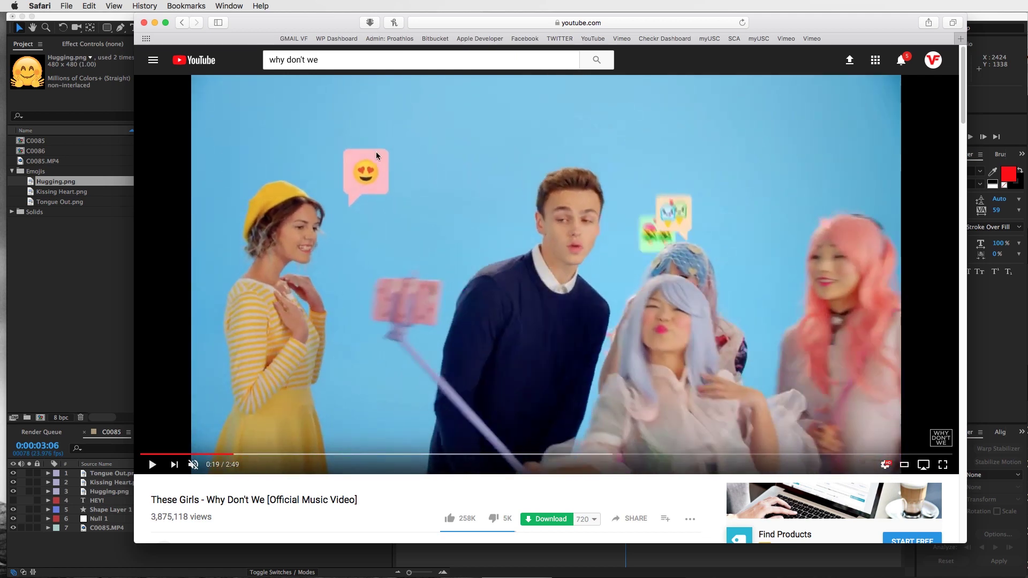
{"action": "left_click", "coordinate": [48, 320]}
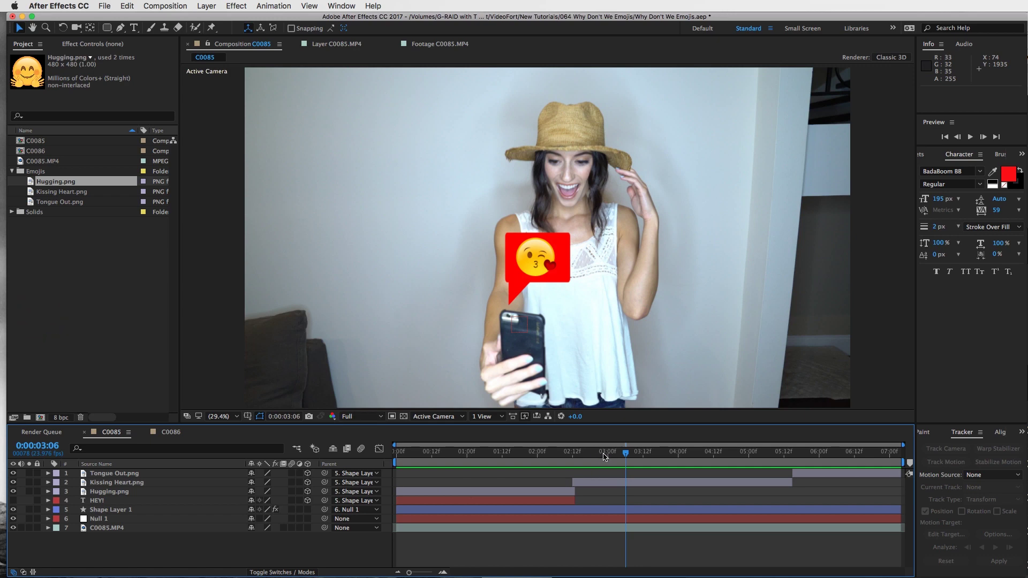
In C0086, trim Hugging.png to end at 0:00:02:17 and make it a 3D layer
{"action": "mouse_move", "coordinate": [604, 453]}
{"action": "left_mouse_down"}
{"action": "mouse_move", "coordinate": [565, 452]}
{"action": "mouse_move", "coordinate": [605, 452]}
{"action": "left_mouse_up"}
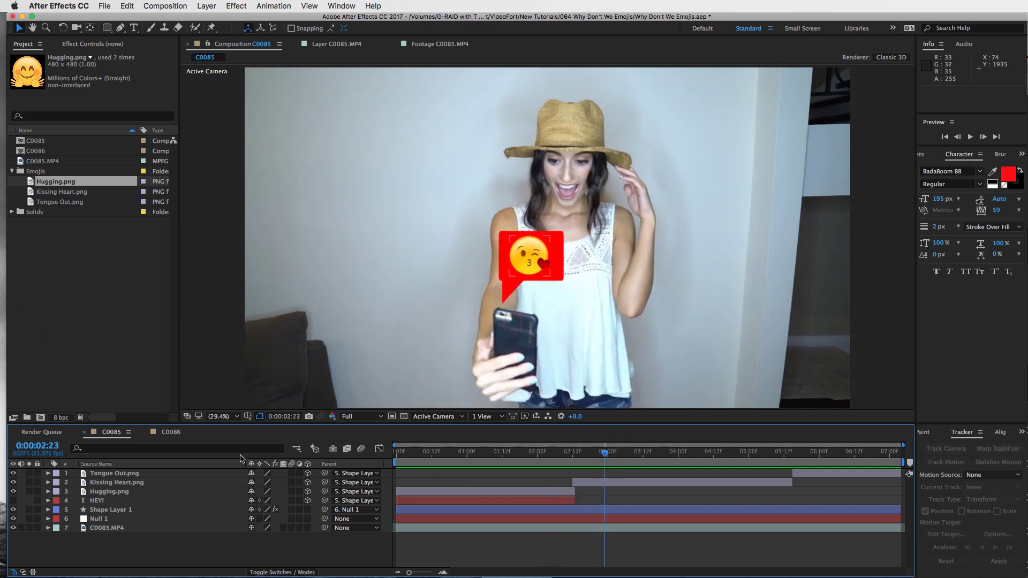
{"action": "left_click", "coordinate": [171, 432]}
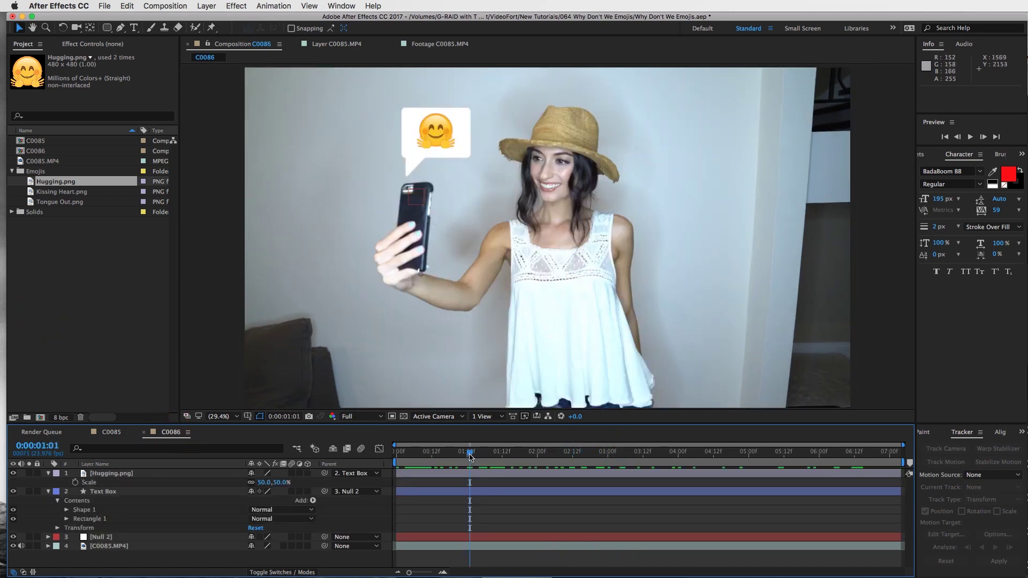
{"action": "left_click_drag", "start_coordinate": [470, 456], "coordinate": [589, 473]}
{"action": "left_click", "coordinate": [507, 474]}
{"action": "left_click_drag", "start_coordinate": [901, 473], "coordinate": [553, 458]}
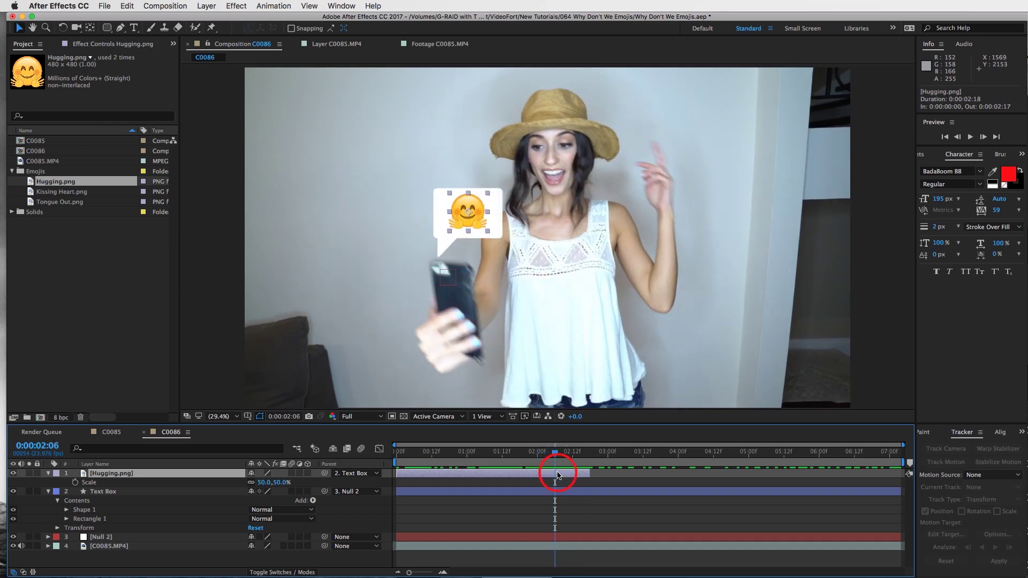
{"action": "left_click", "coordinate": [308, 473]}
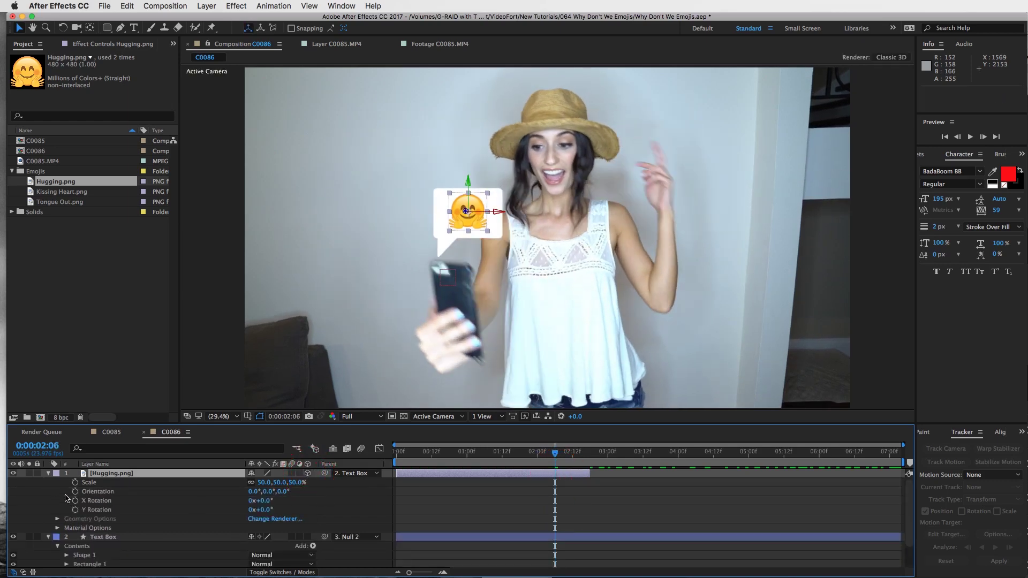
{"action": "left_click_drag", "start_coordinate": [270, 513], "coordinate": [318, 509]}
{"action": "key", "text": "super+z"}
Keyframe the emoji's Y Rotation from 0° at 0:00:02:10 to 90° at 0:00:02:17
{"action": "left_click_drag", "start_coordinate": [559, 454], "coordinate": [590, 459]}
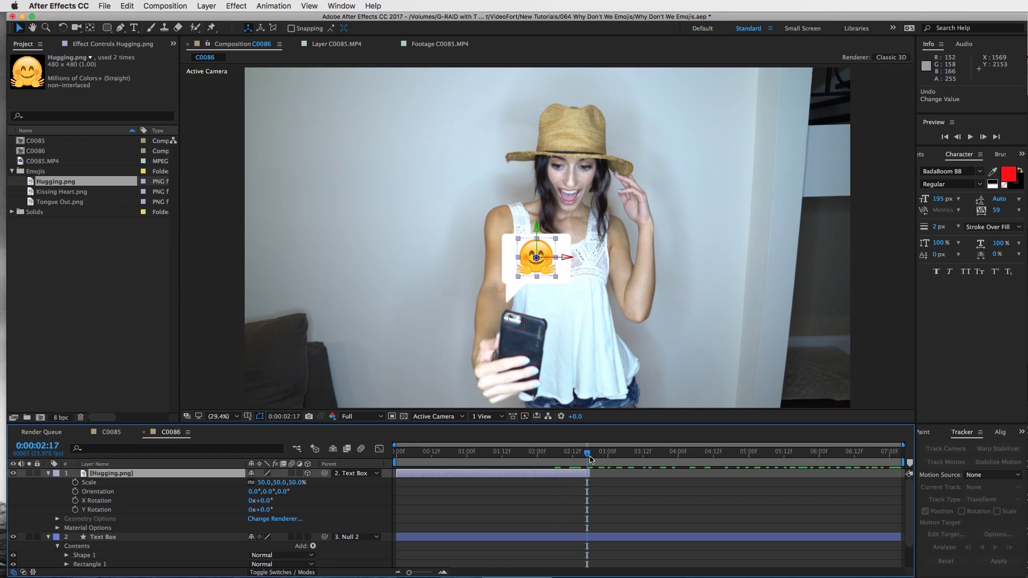
{"action": "key", "text": "Page_Up"}
{"action": "key", "text": "Page_Up"}
{"action": "key", "text": "Page_Up"}
{"action": "key", "text": "Page_Up"}
{"action": "key", "text": "Page_Up"}
{"action": "key", "text": "Page_Up"}
{"action": "key", "text": "Page_Up"}
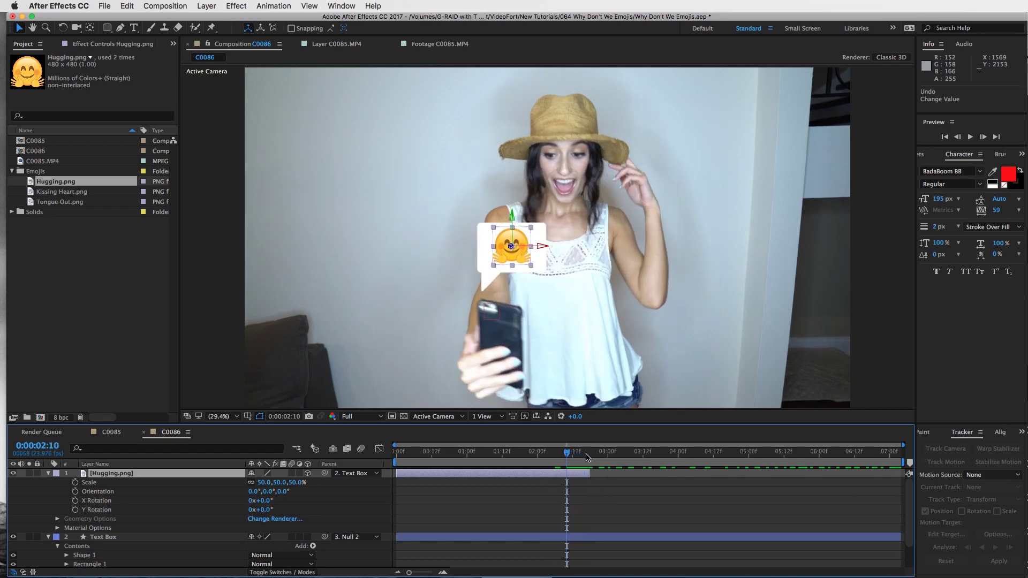
{"action": "left_click", "coordinate": [76, 510]}
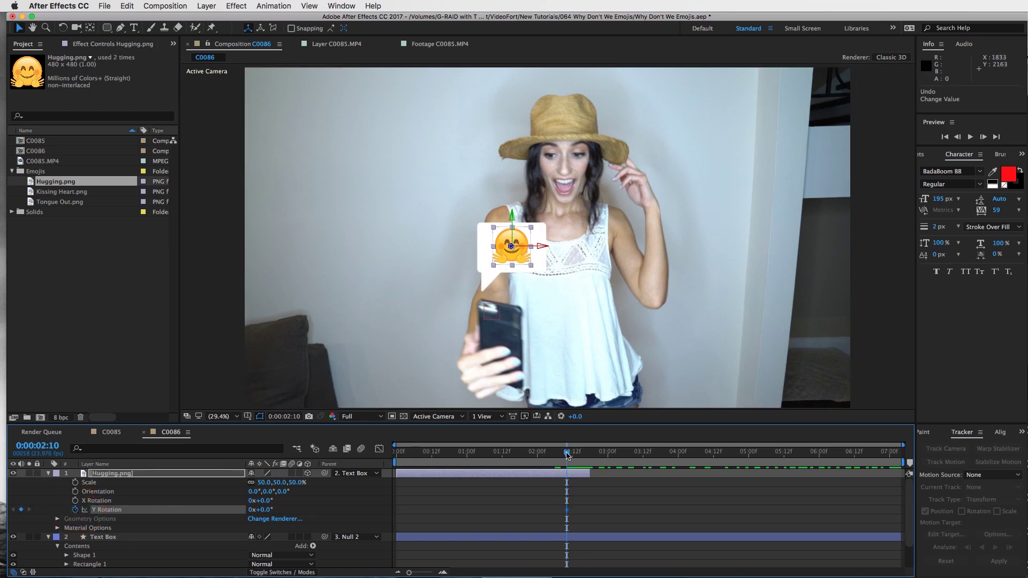
{"action": "left_click_drag", "start_coordinate": [568, 455], "coordinate": [588, 454]}
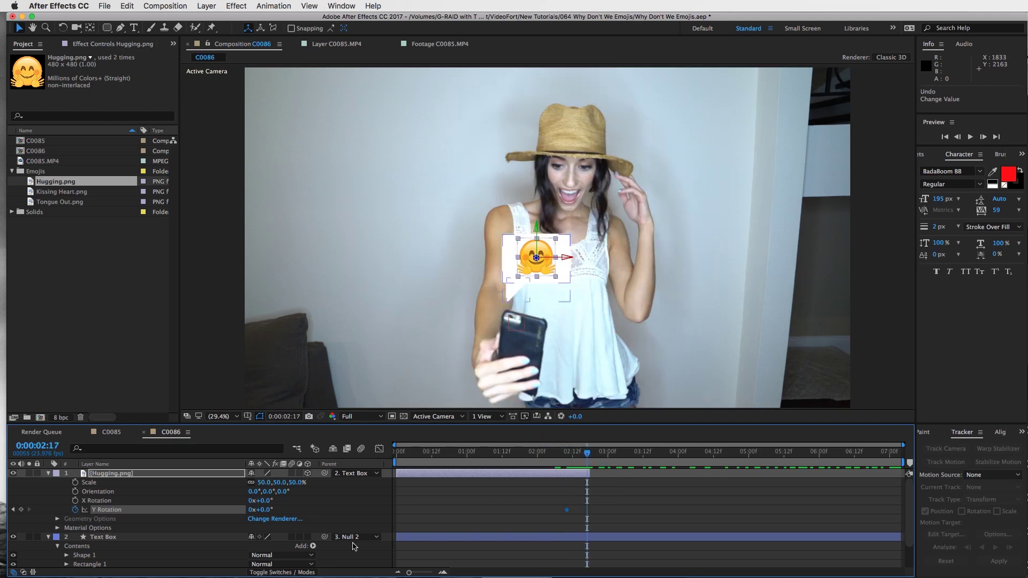
{"action": "left_click_drag", "start_coordinate": [266, 511], "coordinate": [311, 510]}
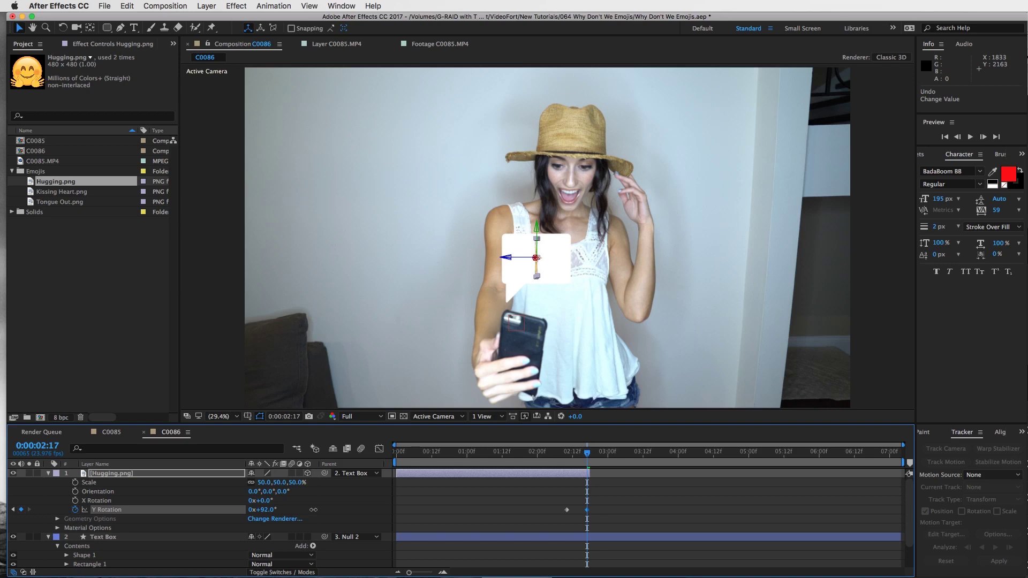
{"action": "left_click", "coordinate": [276, 513]}
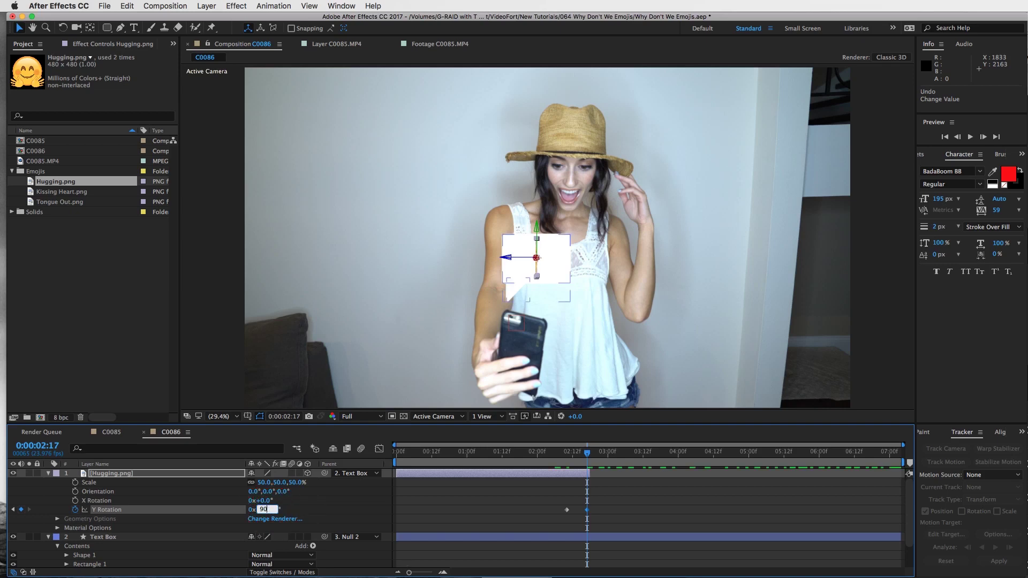
{"action": "left_click", "coordinate": [638, 499]}
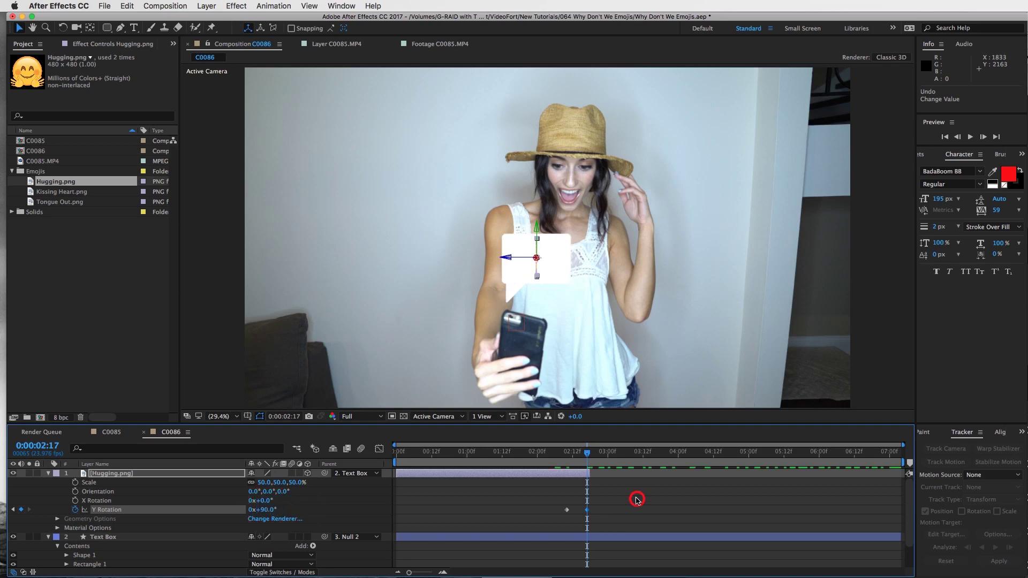
Add Kissing Heart.png at 10% scale and position it inside the speech bubble
{"action": "left_click", "coordinate": [580, 475]}
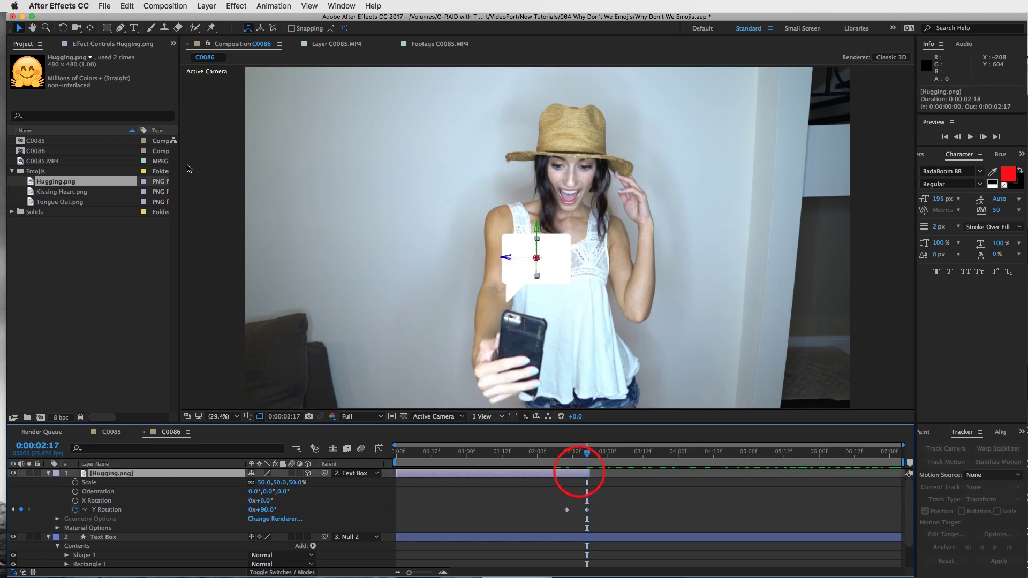
{"action": "left_click", "coordinate": [68, 193]}
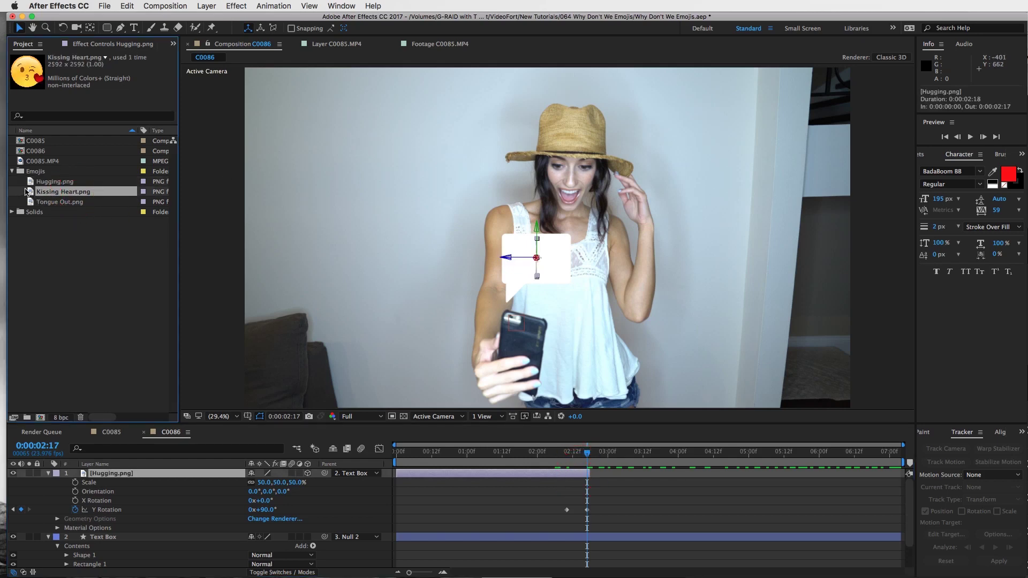
{"action": "left_click_drag", "start_coordinate": [33, 192], "coordinate": [549, 257]}
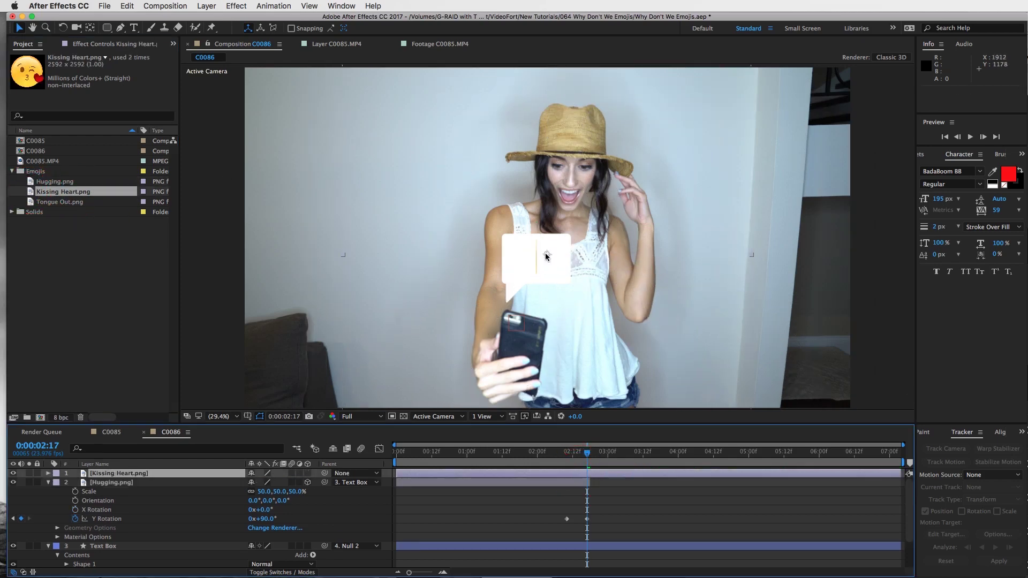
{"action": "key", "text": "s"}
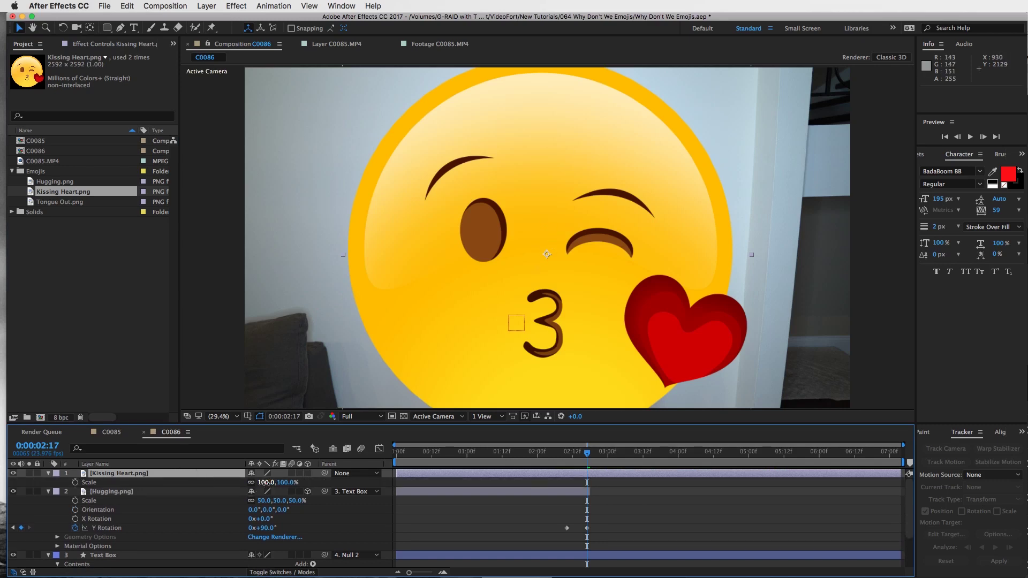
{"action": "left_click_drag", "start_coordinate": [266, 482], "coordinate": [219, 484]}
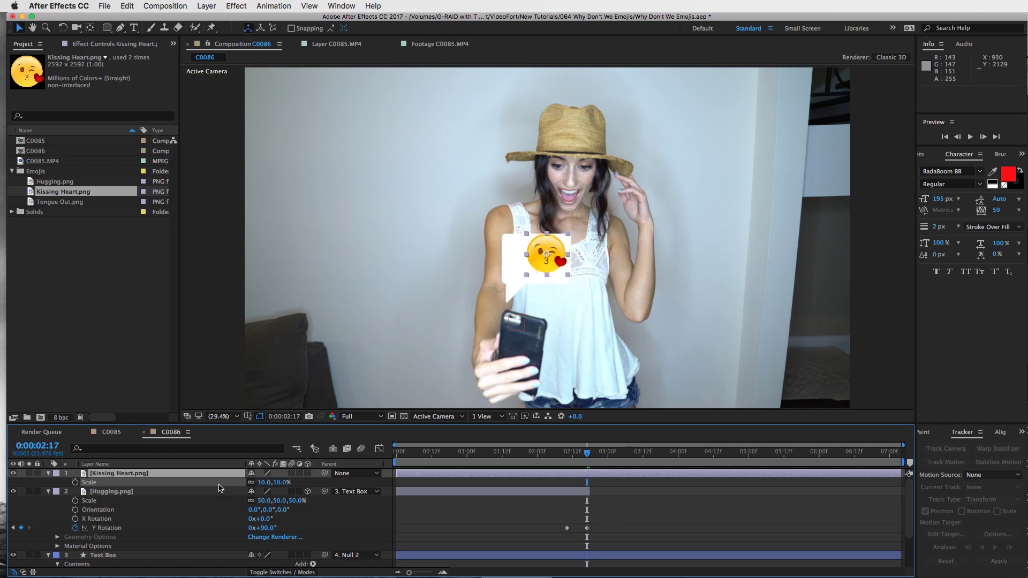
{"action": "left_click_drag", "start_coordinate": [562, 255], "coordinate": [548, 259]}
Start the kissing-heart layer at 2:18, make it 3D, and parent it to Text Box
{"action": "left_click_drag", "start_coordinate": [399, 474], "coordinate": [591, 475]}
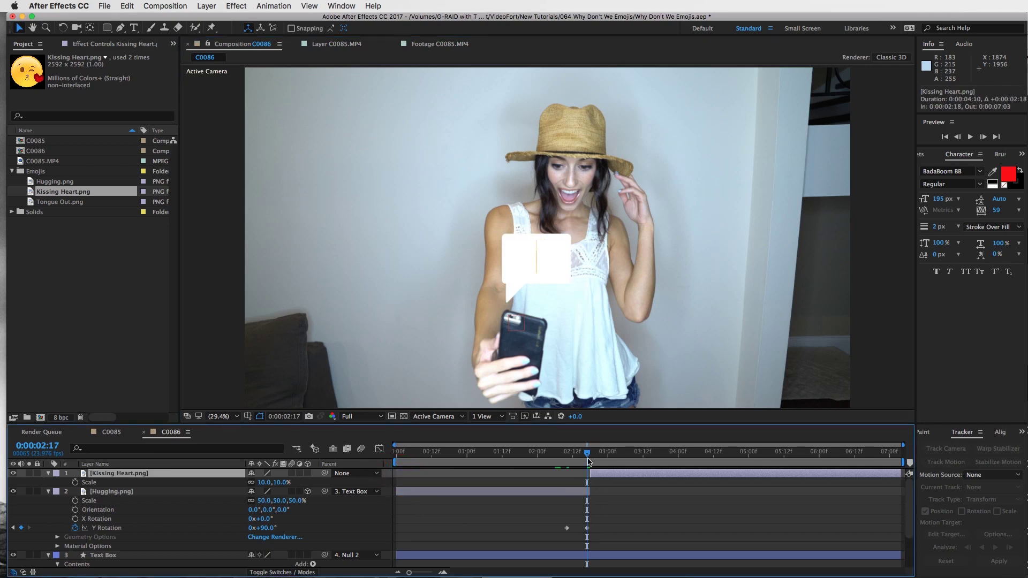
{"action": "left_click_drag", "start_coordinate": [588, 455], "coordinate": [592, 455]}
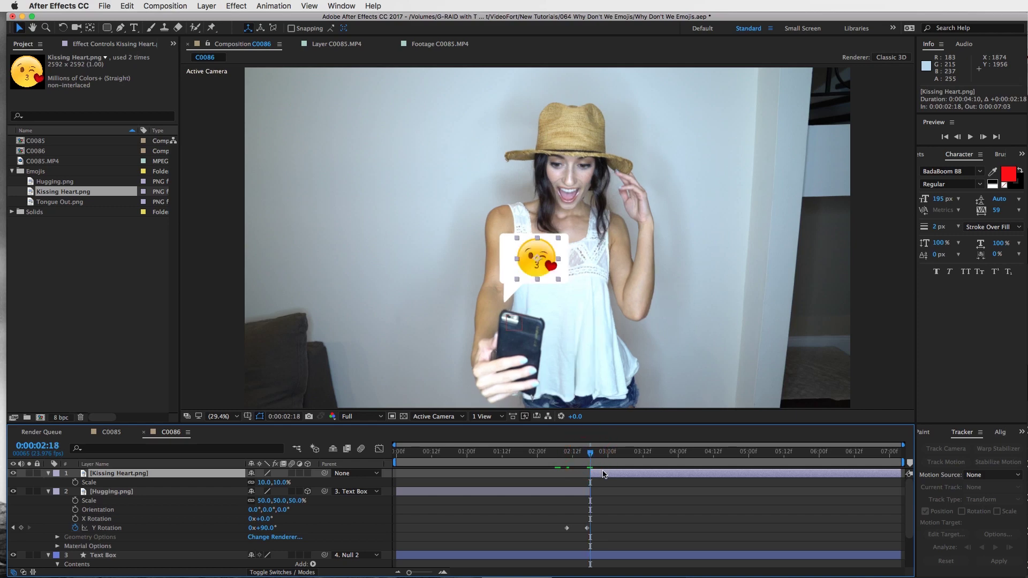
{"action": "left_click", "coordinate": [309, 475]}
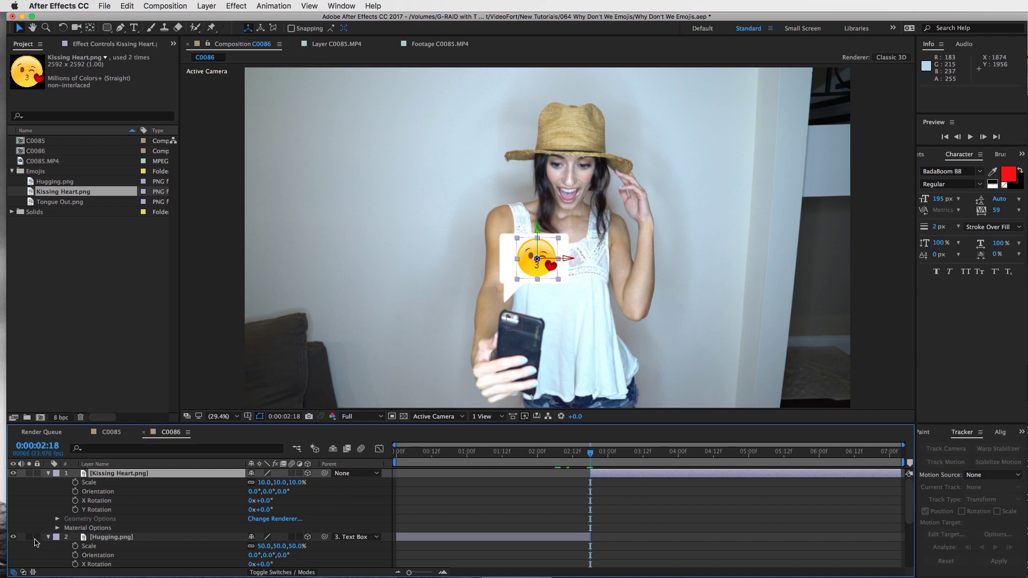
{"action": "left_click", "coordinate": [49, 539]}
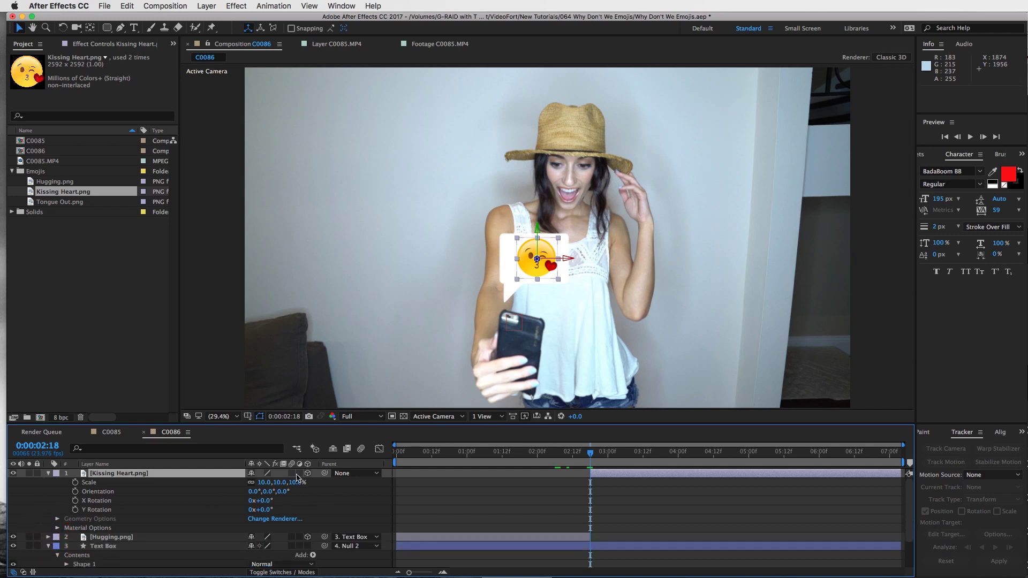
{"action": "left_click_drag", "start_coordinate": [325, 474], "coordinate": [106, 550]}
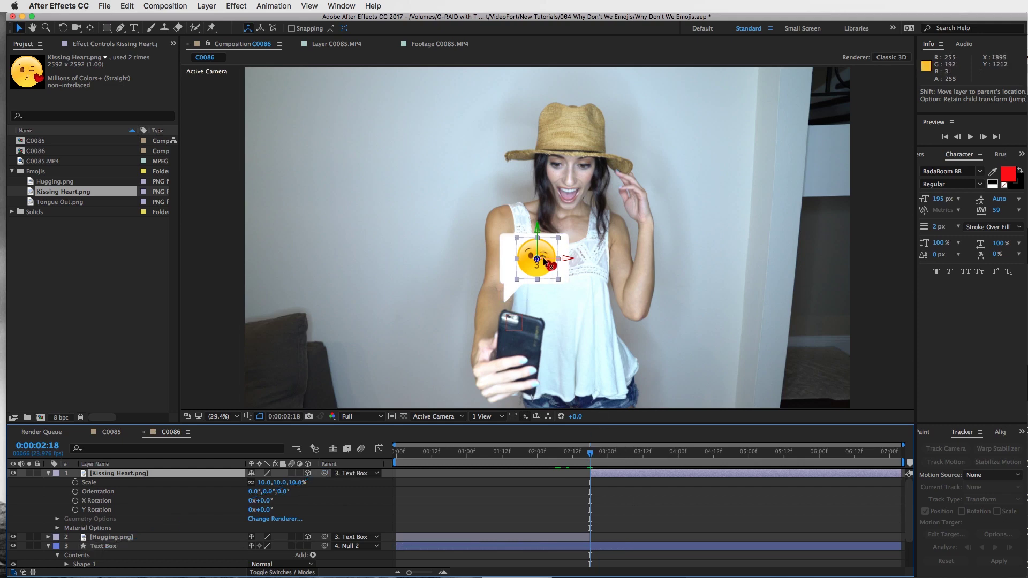
Nudge the kissing-heart emoji into place and keyframe its Y Rotation at -90° at 2:18
{"action": "key", "text": "Left"}
{"action": "key", "text": "Left"}
{"action": "key", "text": "Left"}
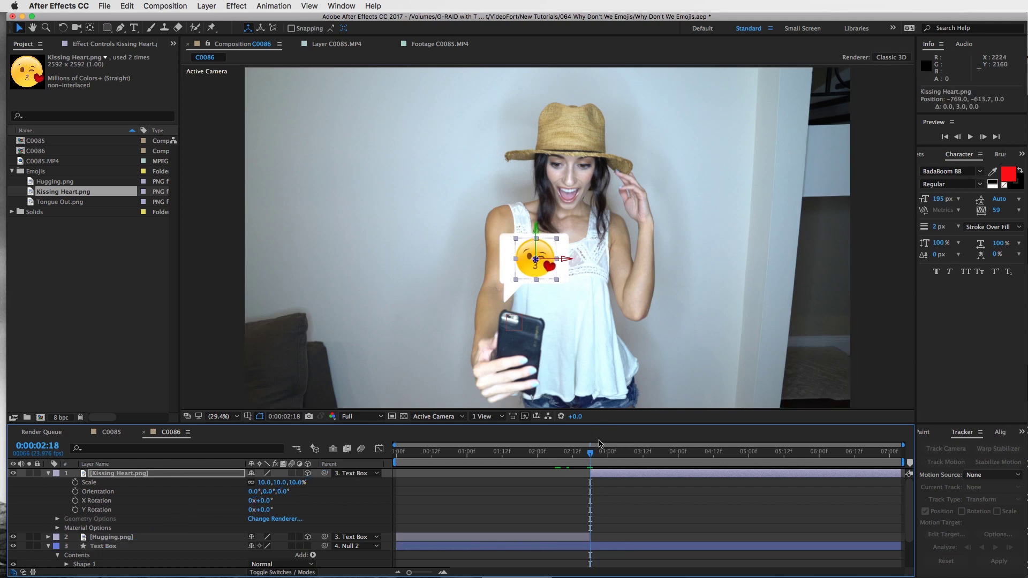
{"action": "key", "text": "Up"}
{"action": "key", "text": "Up"}
{"action": "key", "text": "Up"}
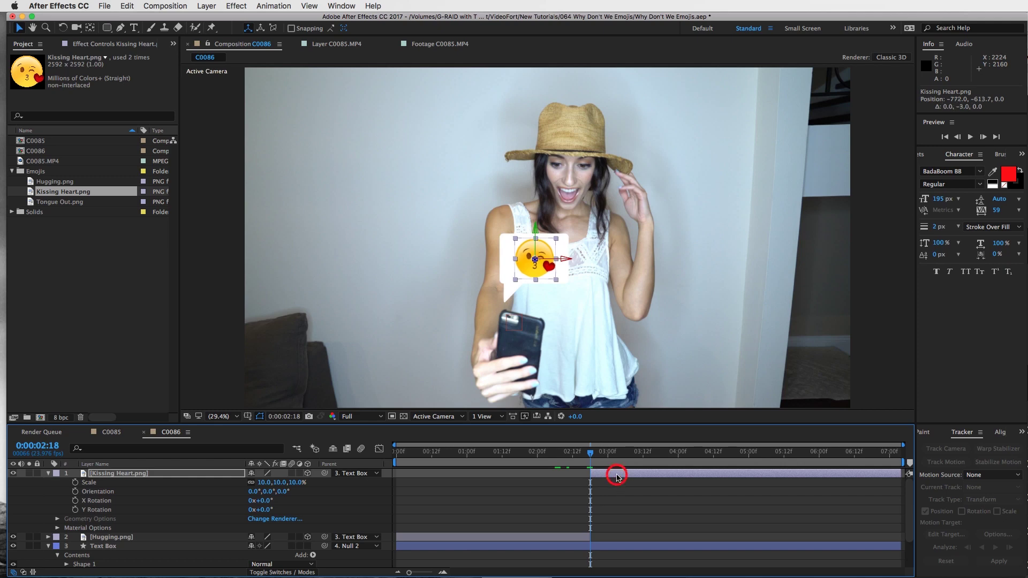
{"action": "left_click", "coordinate": [617, 475]}
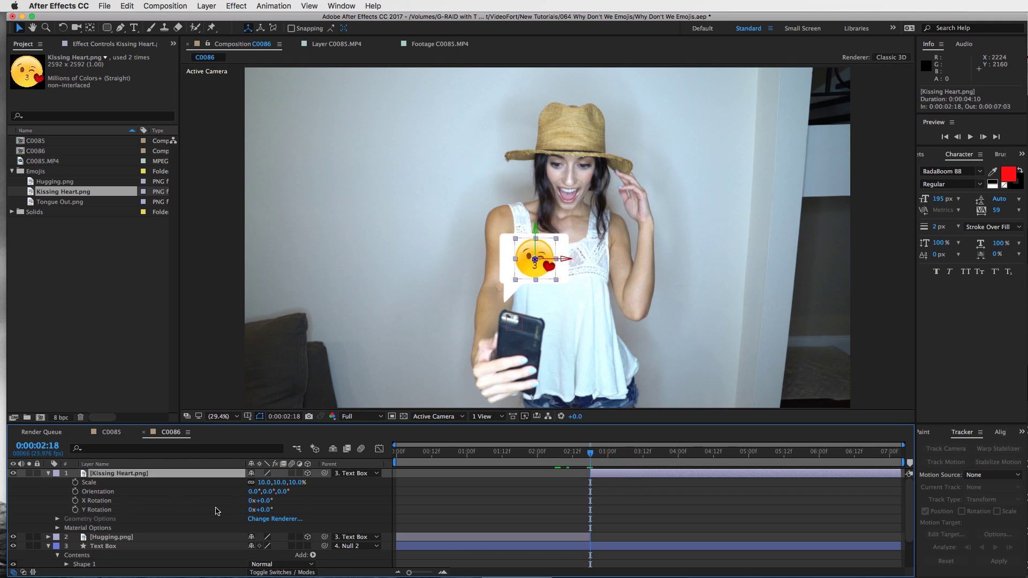
{"action": "left_click", "coordinate": [75, 510]}
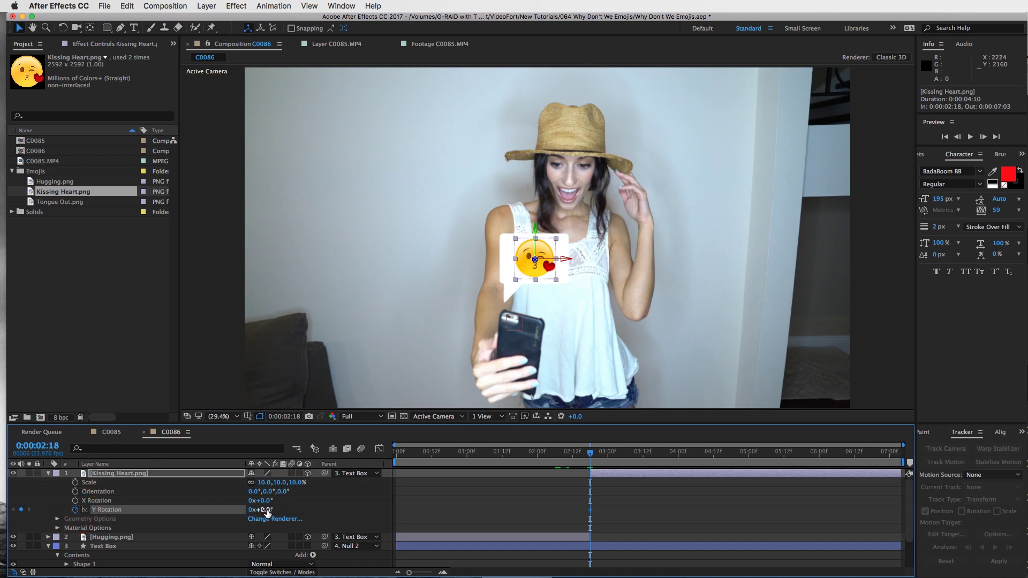
{"action": "left_click", "coordinate": [265, 509]}
{"action": "key", "text": "Return"}
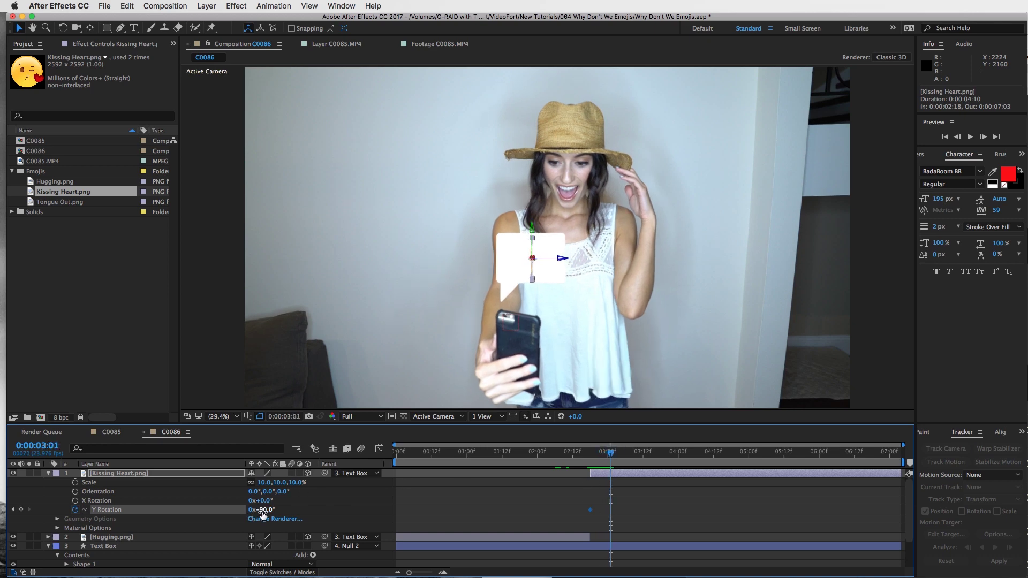
Set the emoji's Y Rotation to 0° at 3:01 and preview the flip
{"action": "left_click", "coordinate": [262, 510]}
{"action": "type", "text": "0"}
{"action": "key", "text": "Return"}
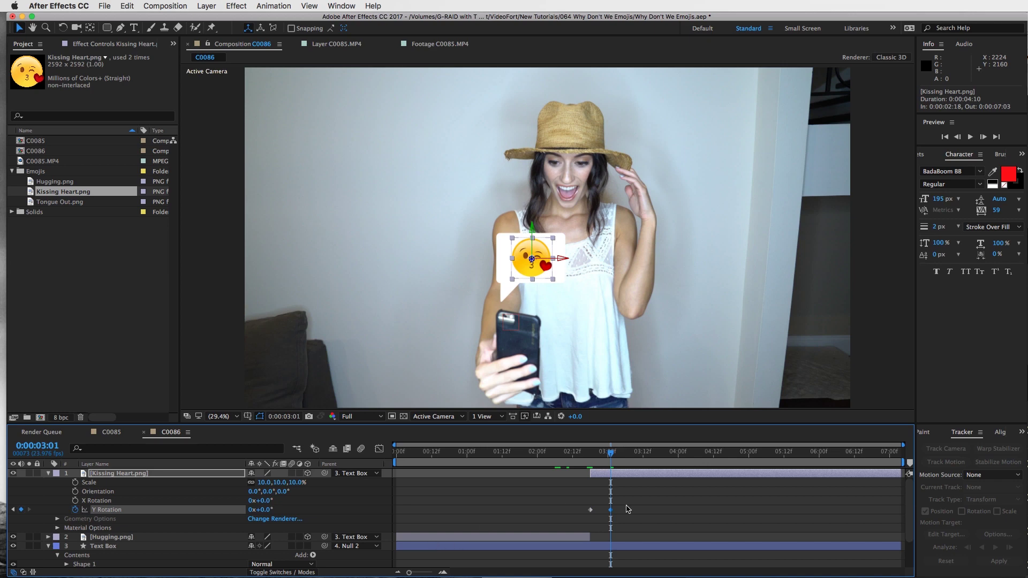
{"action": "left_click_drag", "start_coordinate": [557, 456], "coordinate": [614, 457]}
{"action": "left_click", "coordinate": [657, 500]}
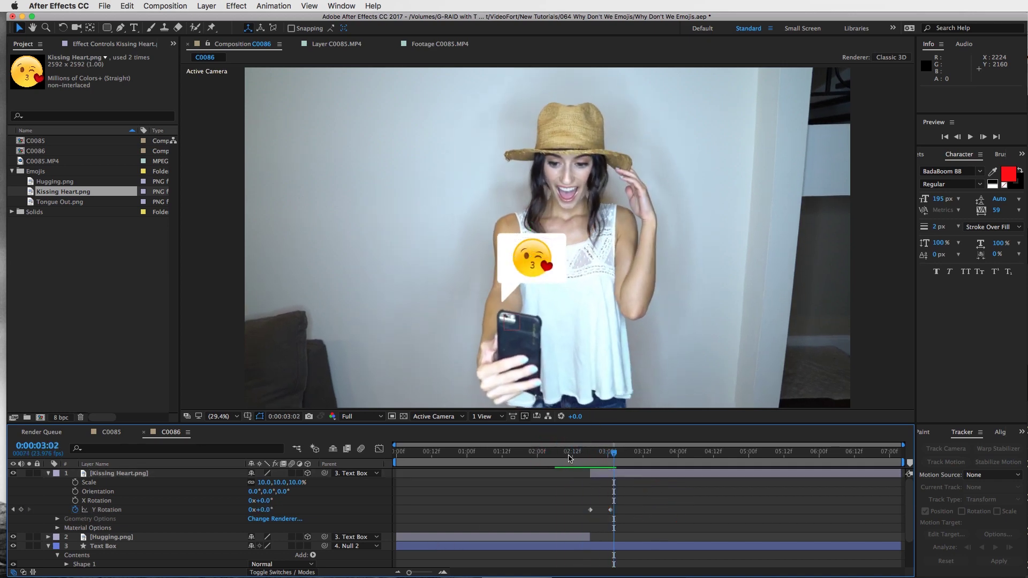
{"action": "mouse_move", "coordinate": [553, 453]}
{"action": "left_mouse_down"}
{"action": "mouse_move", "coordinate": [662, 471]}
{"action": "mouse_move", "coordinate": [643, 455]}
{"action": "left_mouse_up"}
{"action": "key", "text": "space"}
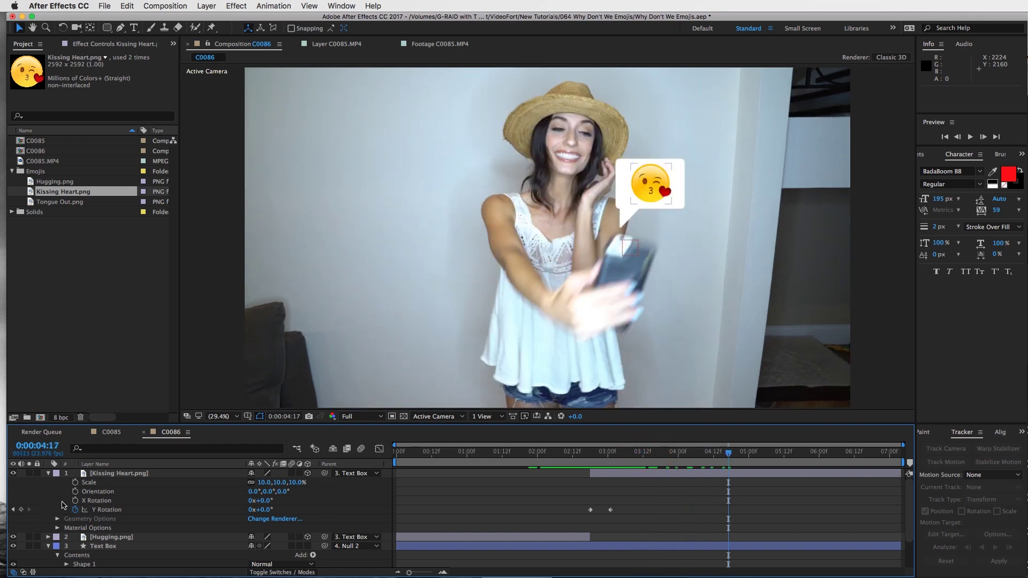
Find the Fill effect in Effects & Presets and apply it to the Text Box layer
{"action": "left_click", "coordinate": [49, 474]}
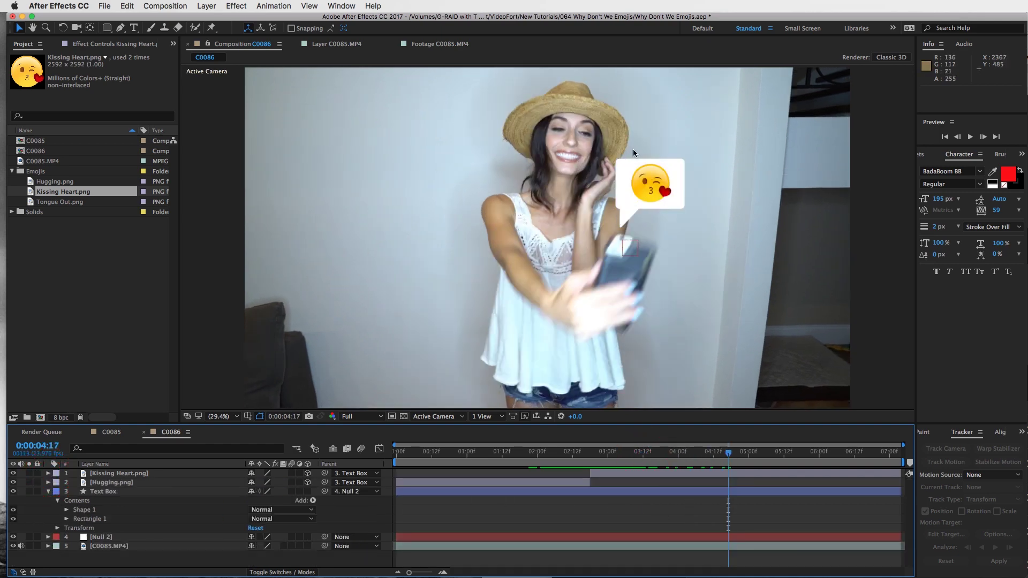
{"action": "left_click", "coordinate": [592, 491]}
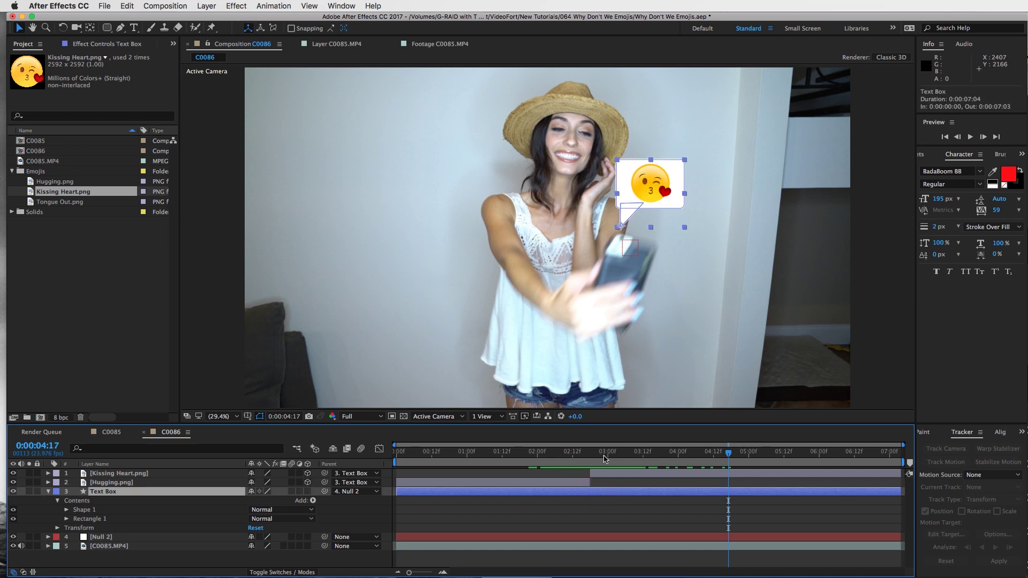
{"action": "left_click_drag", "start_coordinate": [591, 455], "coordinate": [500, 456]}
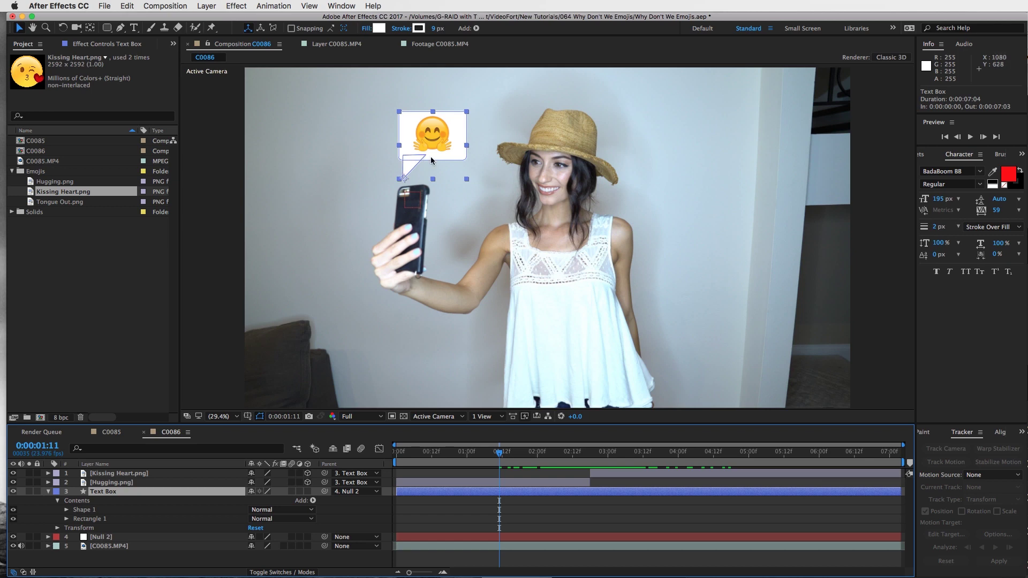
{"action": "left_click", "coordinate": [935, 156]}
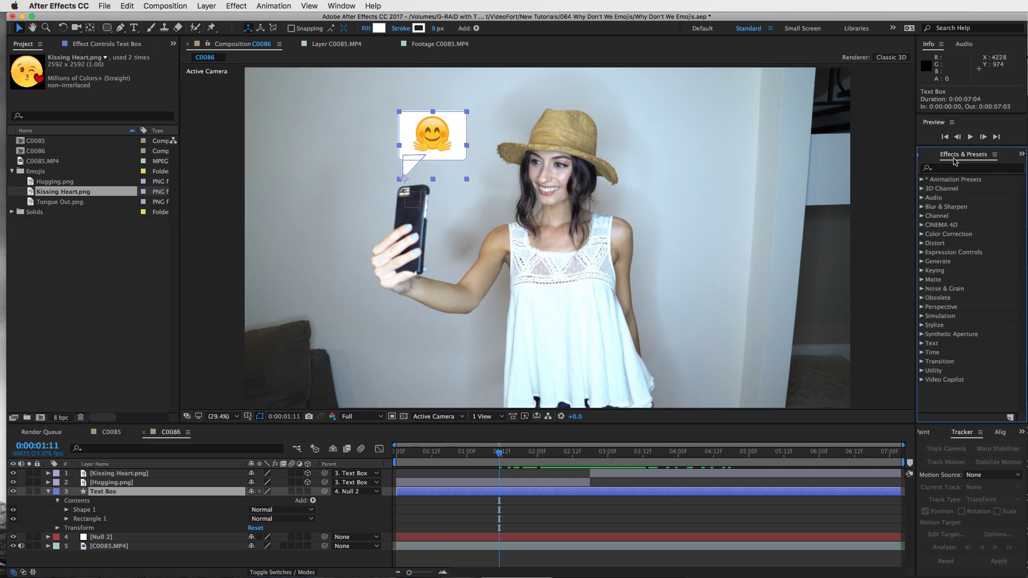
{"action": "left_click", "coordinate": [952, 168]}
{"action": "type", "text": "fill"}
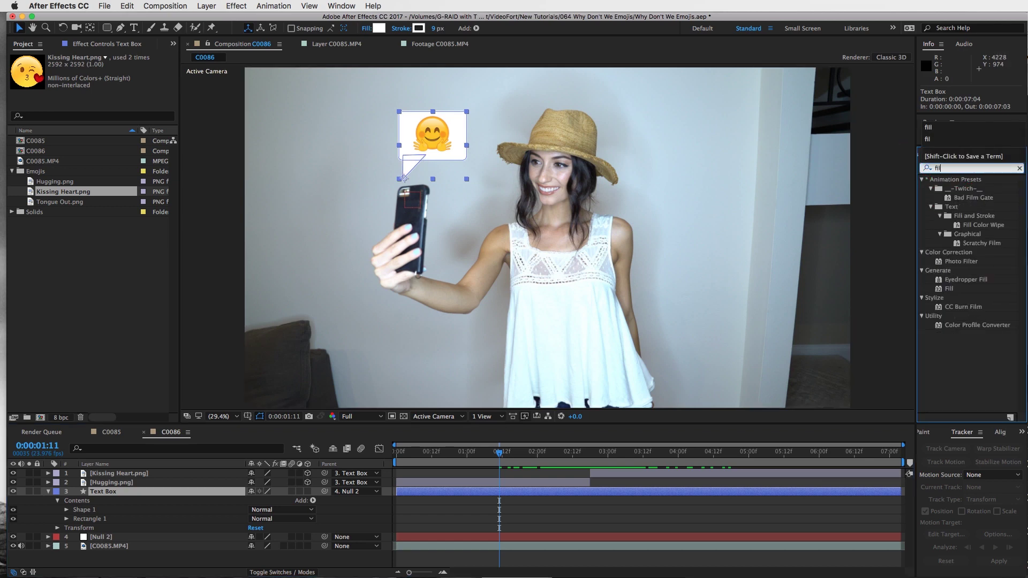
{"action": "left_click", "coordinate": [96, 46]}
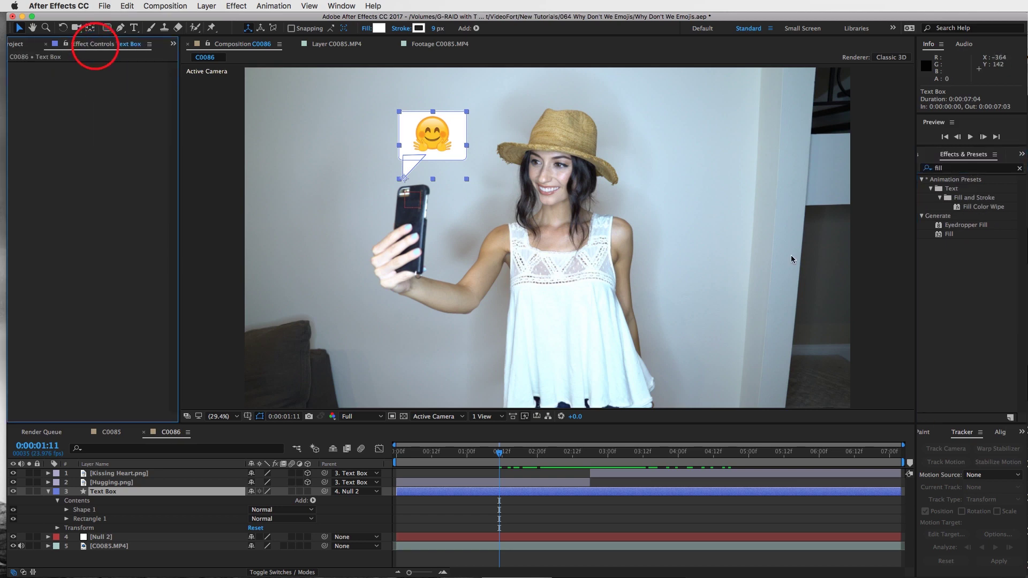
{"action": "left_click_drag", "start_coordinate": [949, 234], "coordinate": [584, 493]}
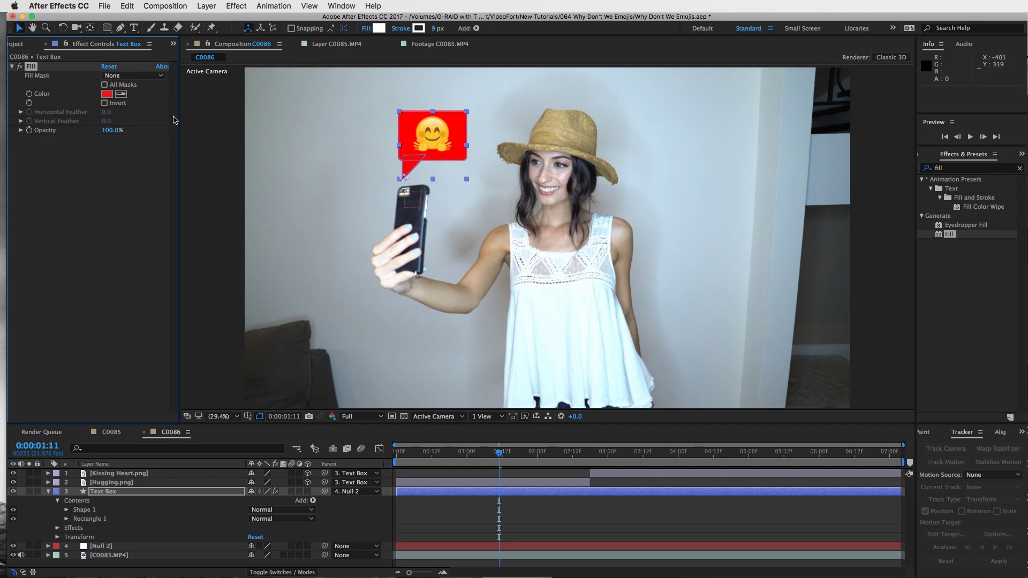
Set the Text Box Fill colour to white (FFFFFF)
{"action": "left_click", "coordinate": [108, 96]}
{"action": "left_click", "coordinate": [202, 402]}
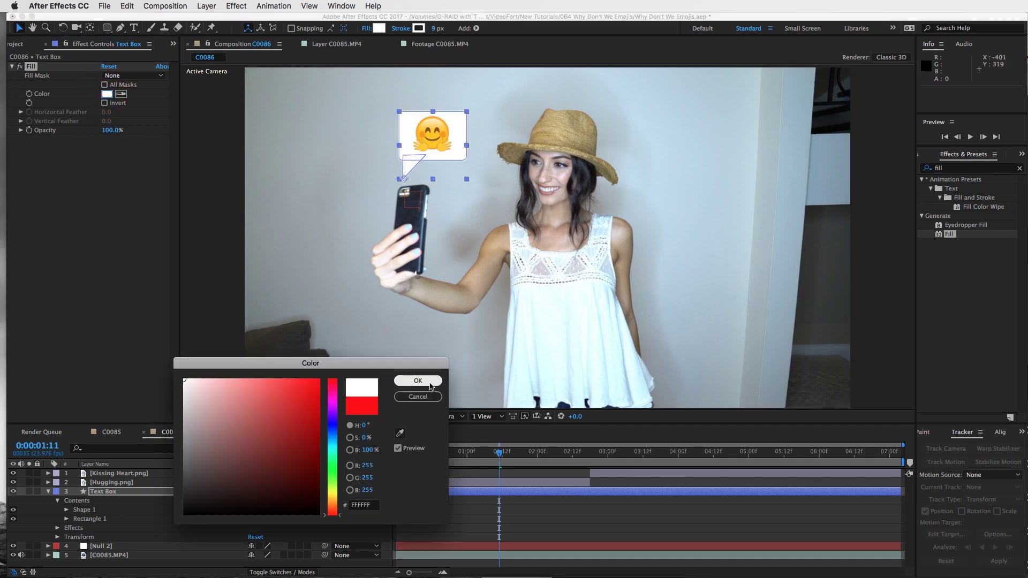
{"action": "left_click", "coordinate": [426, 382]}
{"action": "left_click_drag", "start_coordinate": [499, 454], "coordinate": [571, 484]}
Add a white Fill Color keyframe on the Text Box at 2:10
{"action": "left_click", "coordinate": [570, 484]}
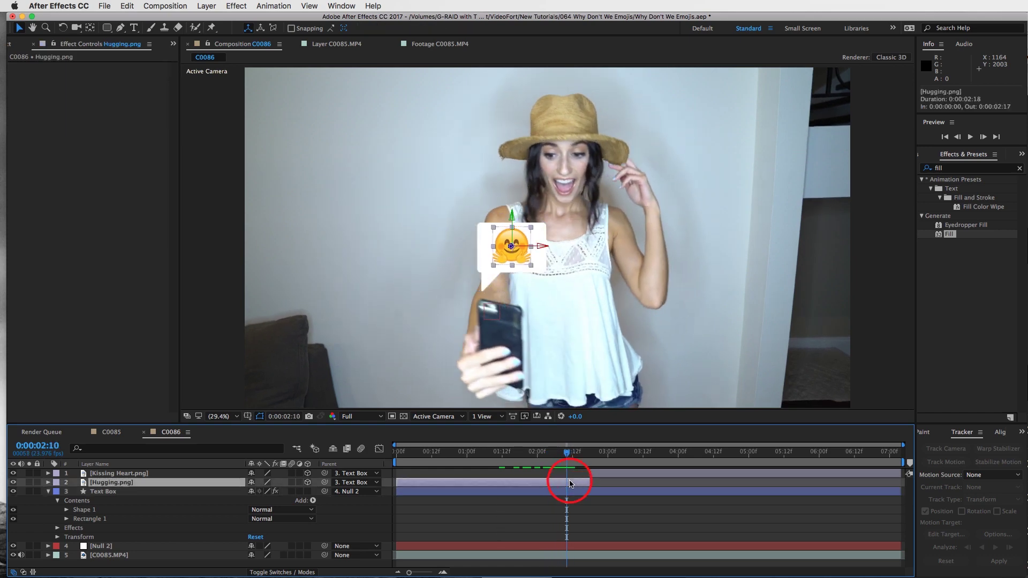
{"action": "key", "text": "u"}
{"action": "left_click", "coordinate": [570, 457]}
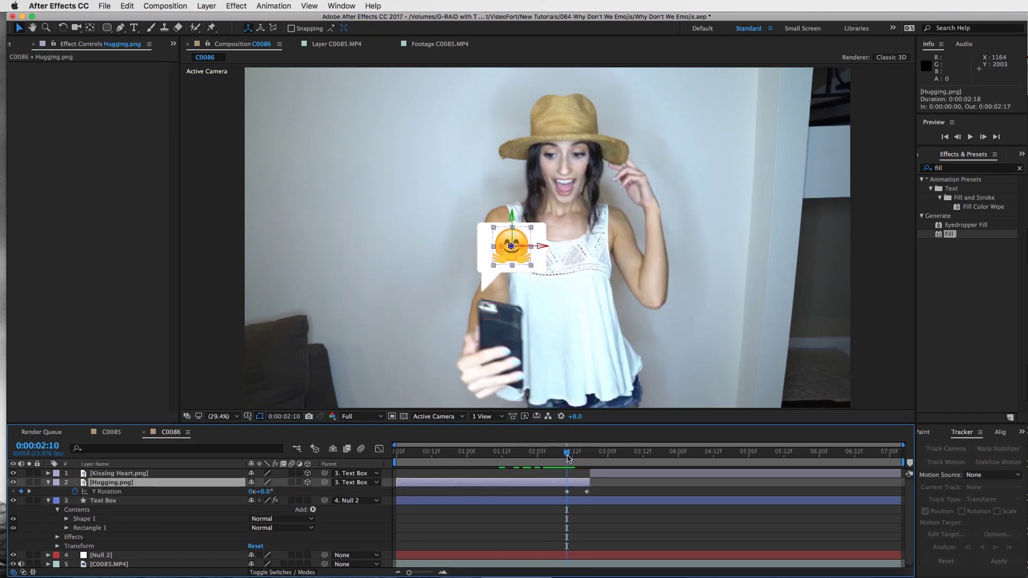
{"action": "left_click", "coordinate": [571, 499]}
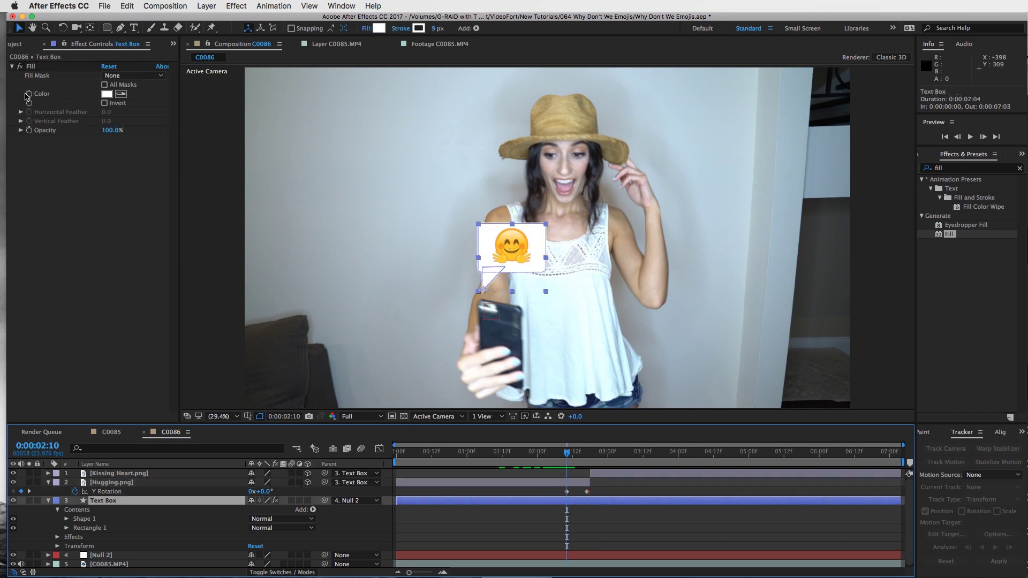
{"action": "left_click", "coordinate": [28, 94]}
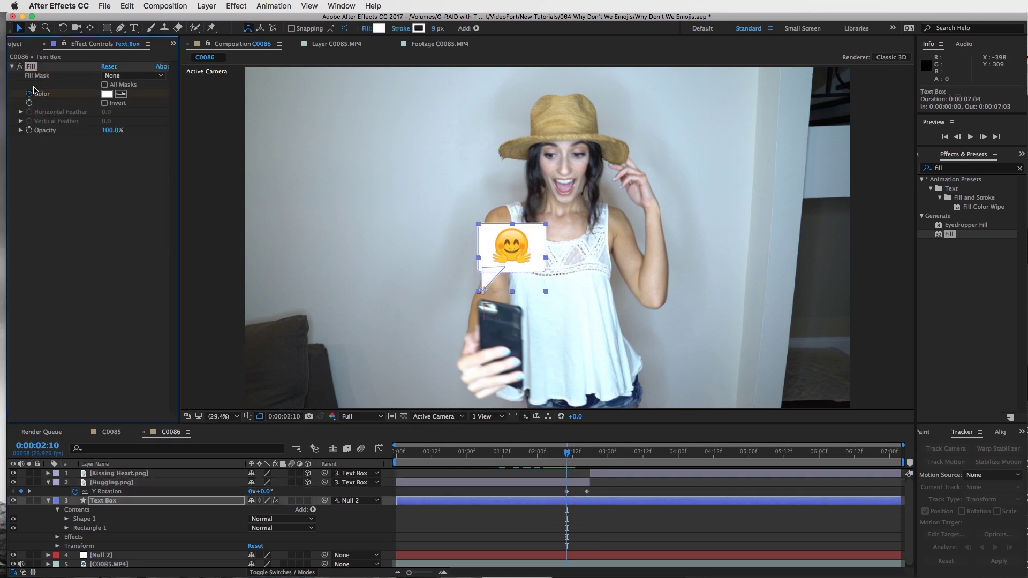
Change the Fill colour to red FF0000 at 3:01 and reveal the Color keyframes
{"action": "left_click", "coordinate": [612, 475]}
{"action": "key", "text": "u"}
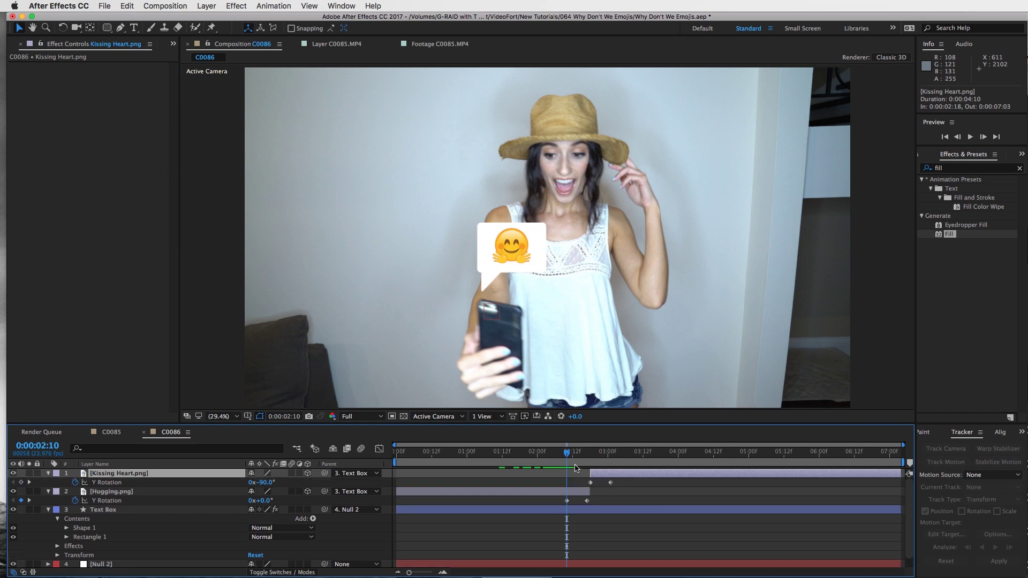
{"action": "left_click_drag", "start_coordinate": [585, 453], "coordinate": [611, 454]}
{"action": "left_click", "coordinate": [618, 510]}
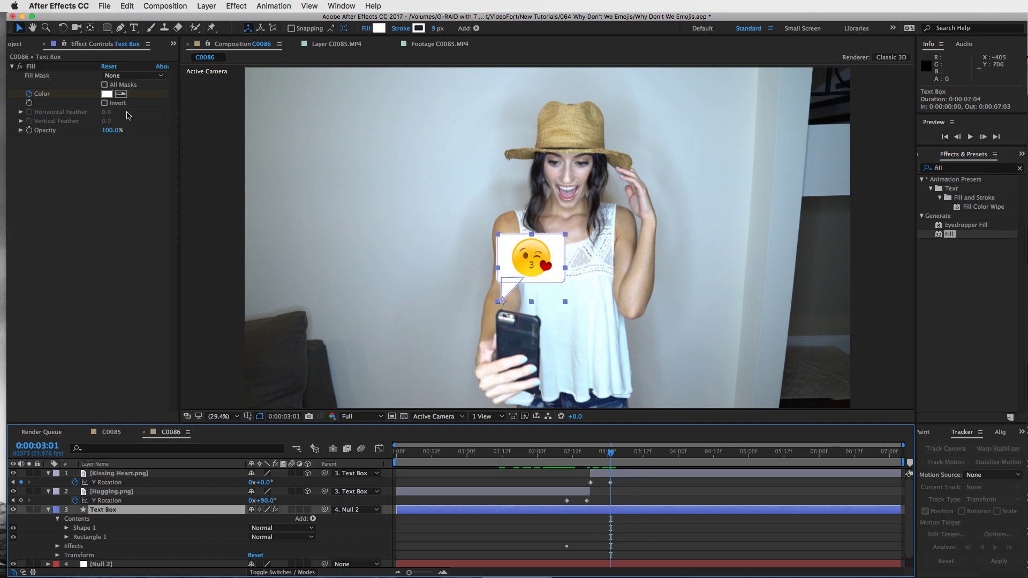
{"action": "left_click", "coordinate": [106, 95]}
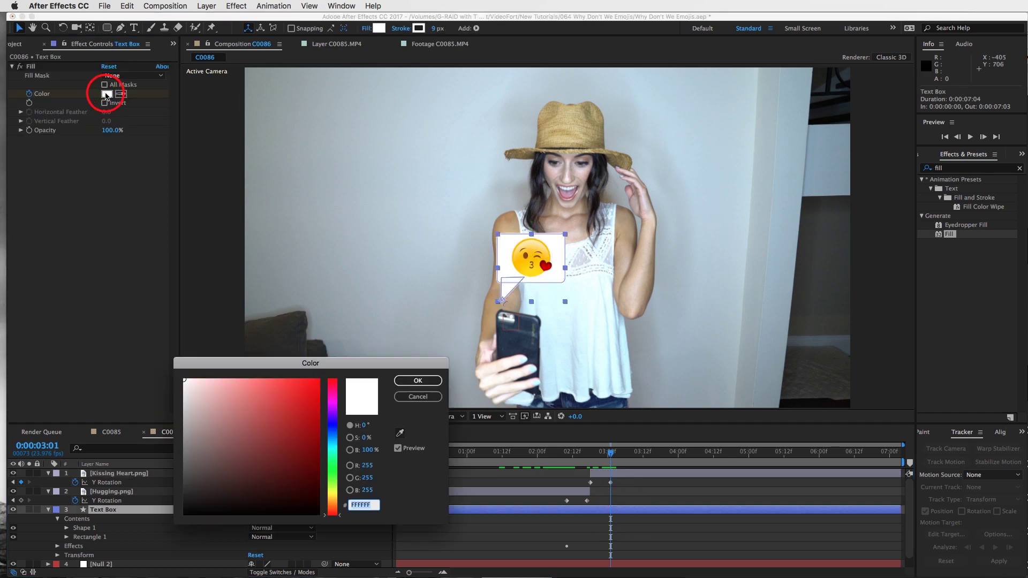
{"action": "left_click_drag", "start_coordinate": [309, 411], "coordinate": [331, 376]}
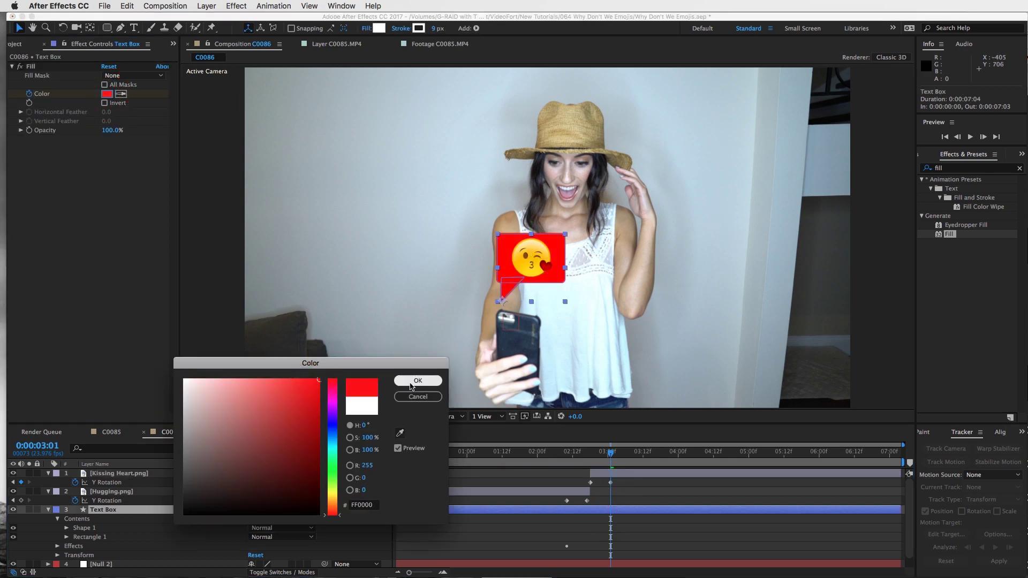
{"action": "left_click", "coordinate": [418, 381]}
{"action": "left_click", "coordinate": [633, 519]}
{"action": "left_click", "coordinate": [624, 509]}
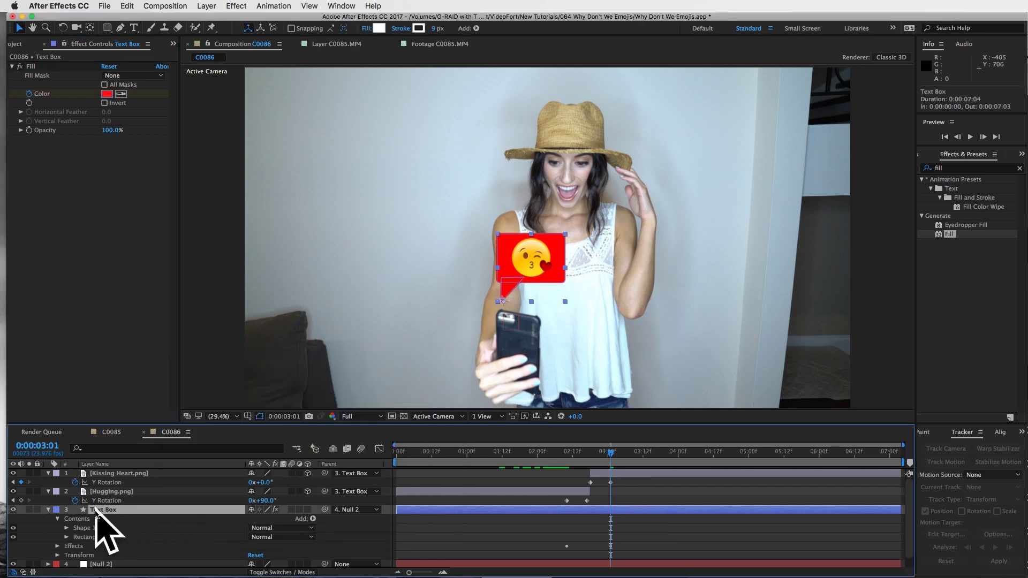
{"action": "key", "text": "u"}
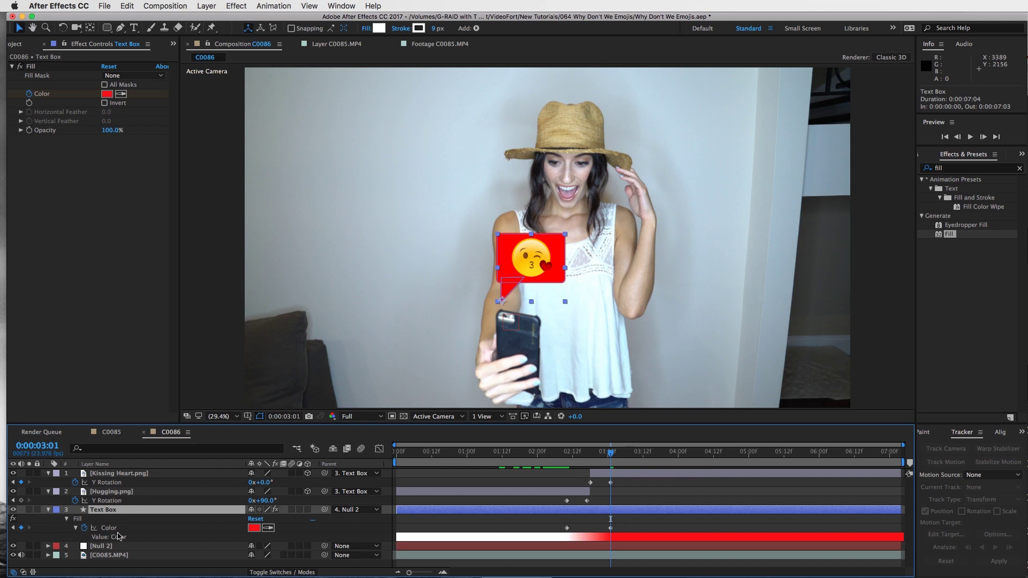
{"action": "mouse_move", "coordinate": [612, 455]}
{"action": "left_mouse_down"}
{"action": "mouse_move", "coordinate": [517, 454]}
{"action": "mouse_move", "coordinate": [643, 453]}
{"action": "mouse_move", "coordinate": [502, 453]}
{"action": "mouse_move", "coordinate": [652, 453]}
{"action": "mouse_move", "coordinate": [557, 454]}
{"action": "mouse_move", "coordinate": [630, 453]}
{"action": "left_mouse_up"}
{"action": "left_click", "coordinate": [629, 489]}
{"action": "left_click", "coordinate": [652, 512]}
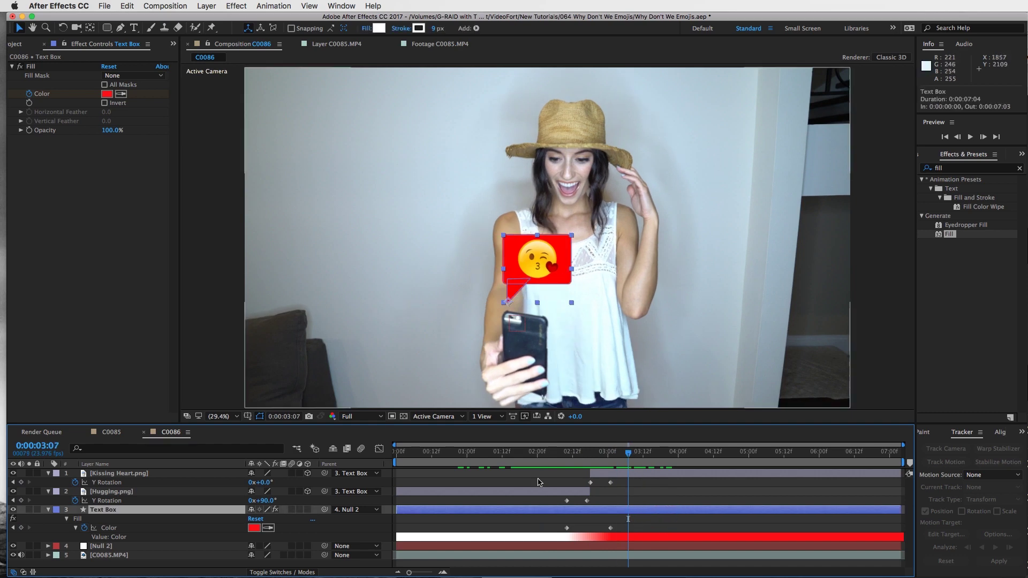
{"action": "left_click", "coordinate": [48, 510]}
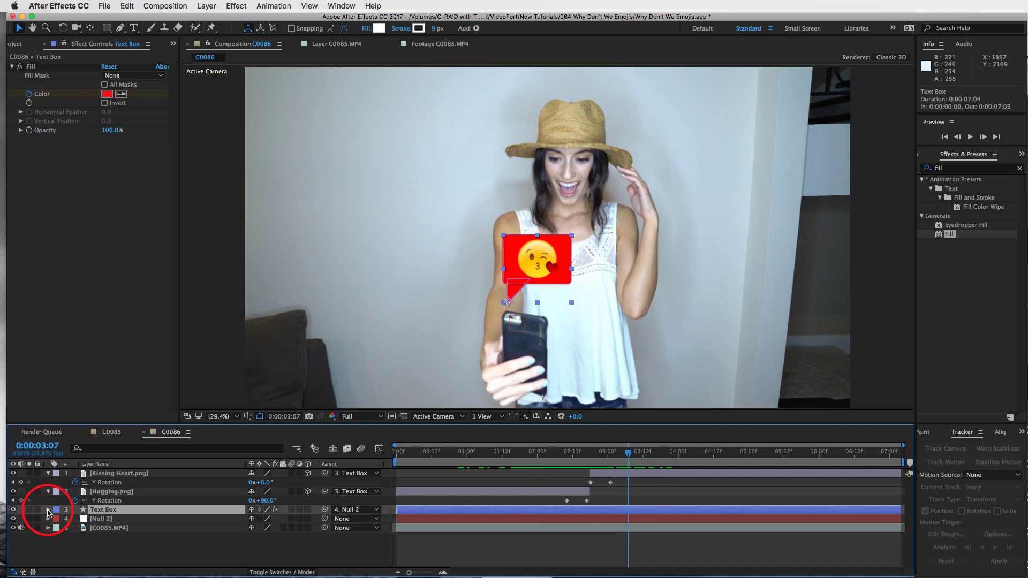
{"action": "left_click", "coordinate": [47, 510]}
{"action": "left_click", "coordinate": [75, 529]}
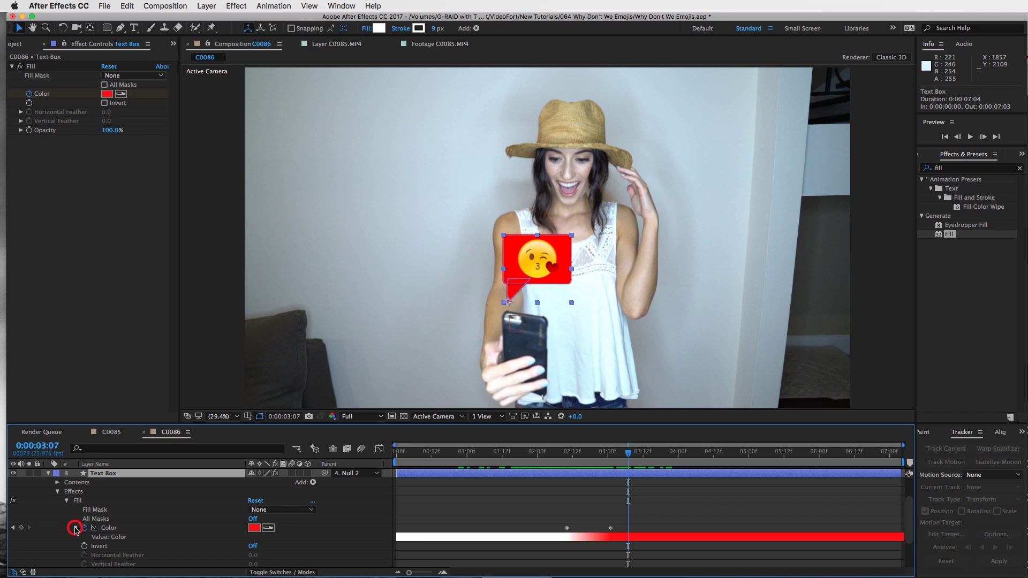
{"action": "left_click", "coordinate": [58, 482]}
{"action": "left_click", "coordinate": [66, 491]}
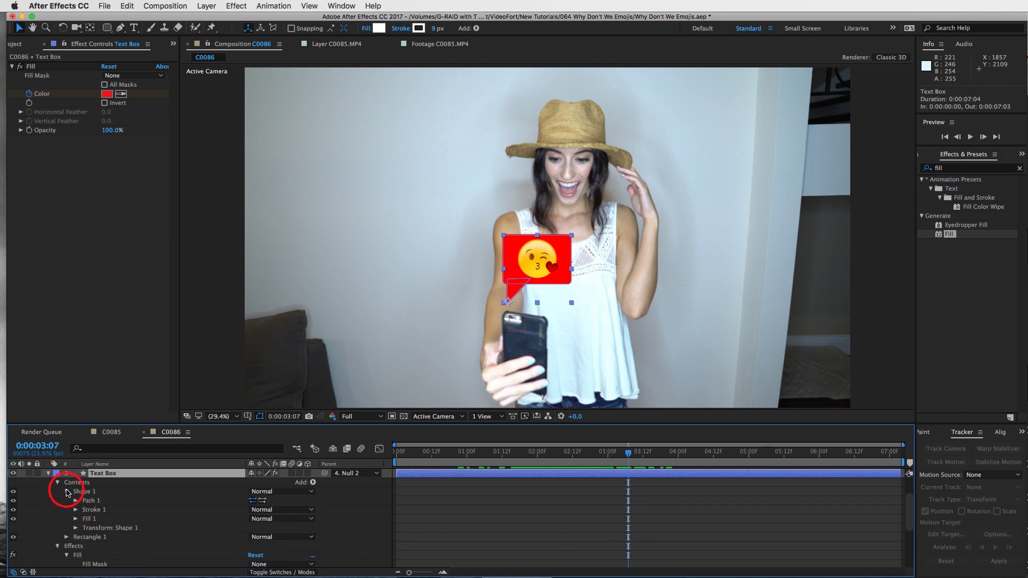
{"action": "left_click", "coordinate": [92, 492]}
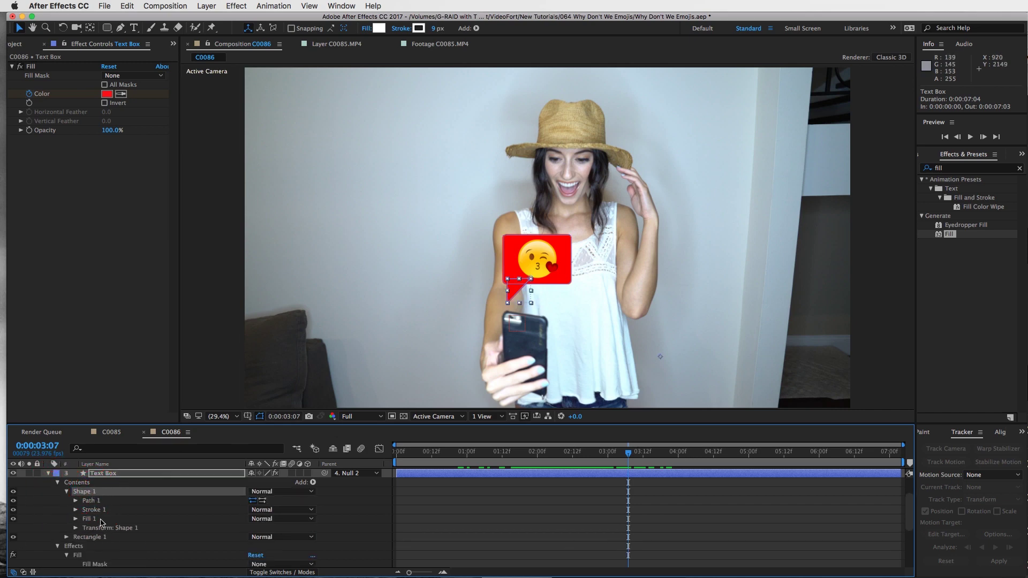
{"action": "left_click", "coordinate": [88, 538]}
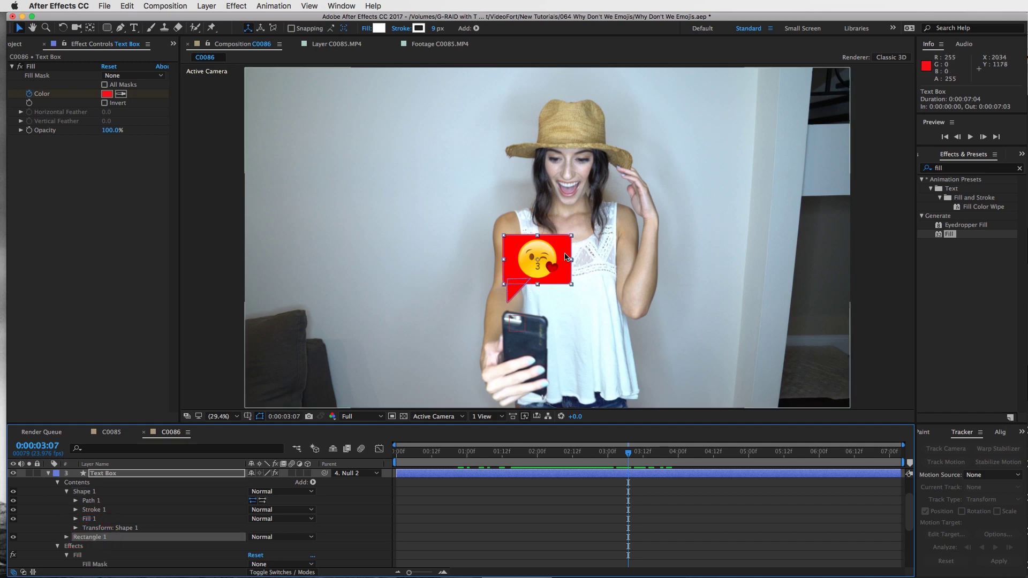
{"action": "left_click_drag", "start_coordinate": [571, 262], "coordinate": [607, 258]}
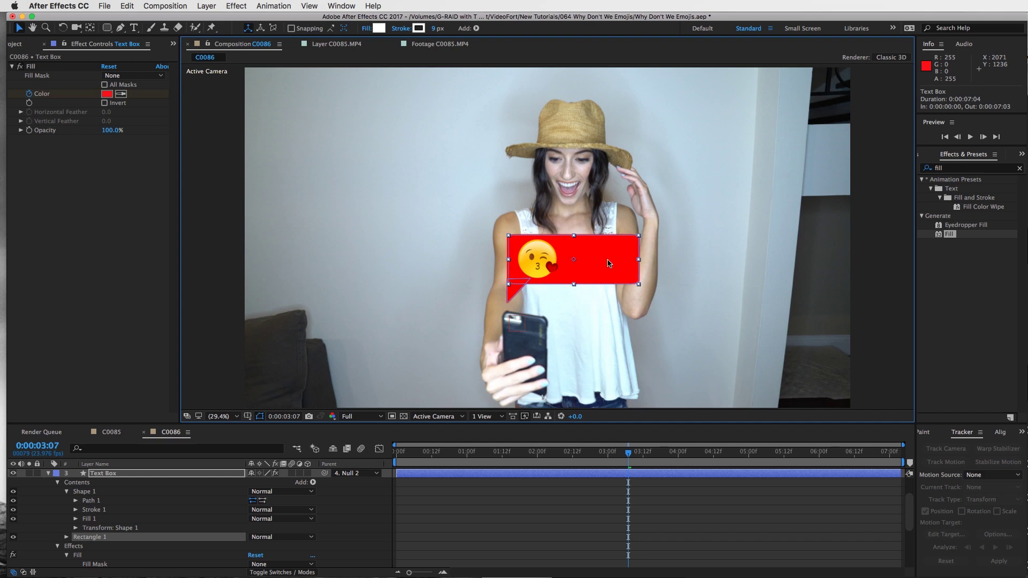
{"action": "left_click", "coordinate": [673, 518]}
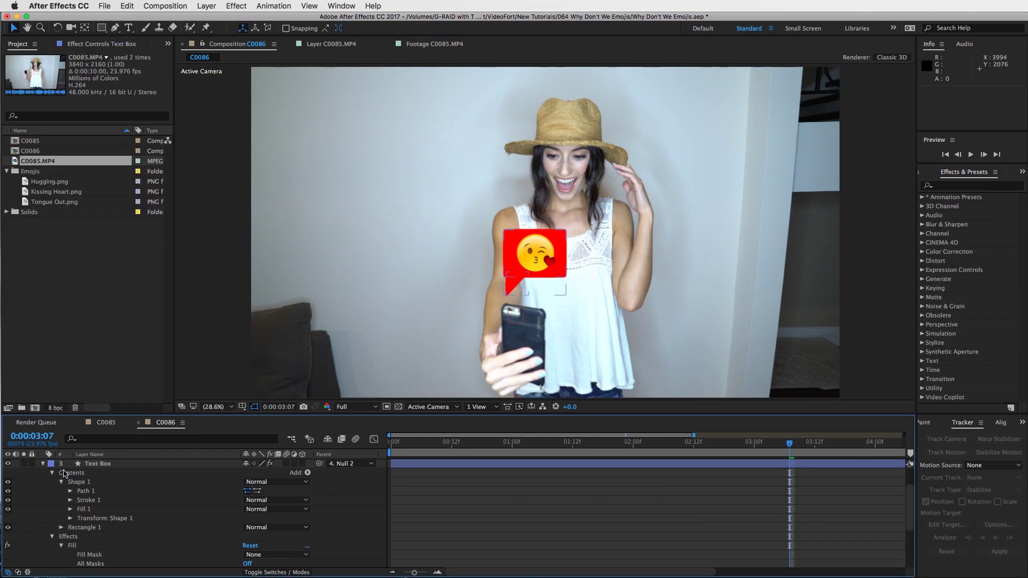
Add a 100% Scale keyframe to the Text Box at frame 12
{"action": "left_click", "coordinate": [44, 465]}
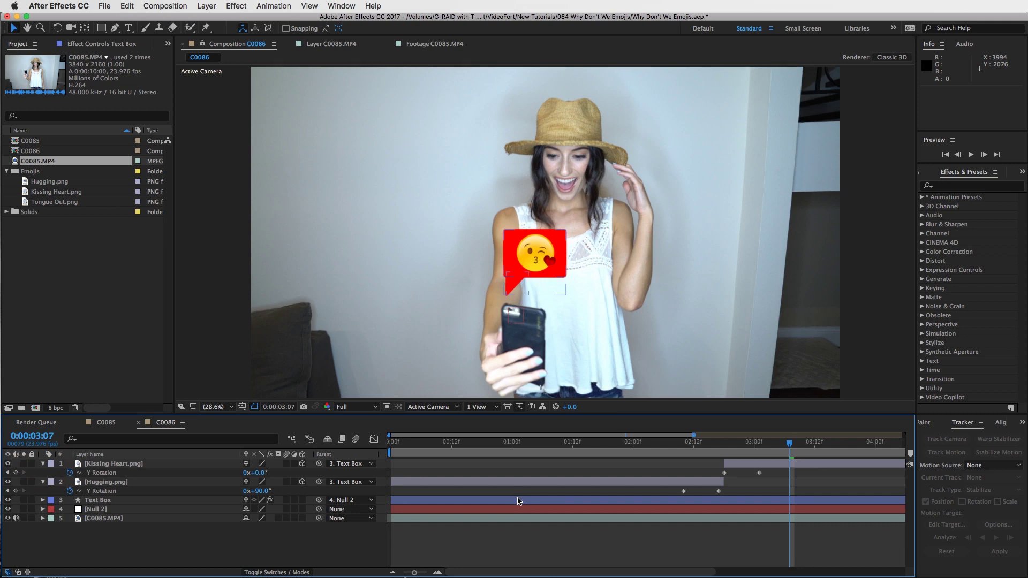
{"action": "left_click", "coordinate": [518, 500]}
{"action": "left_click_drag", "start_coordinate": [478, 441], "coordinate": [392, 445]}
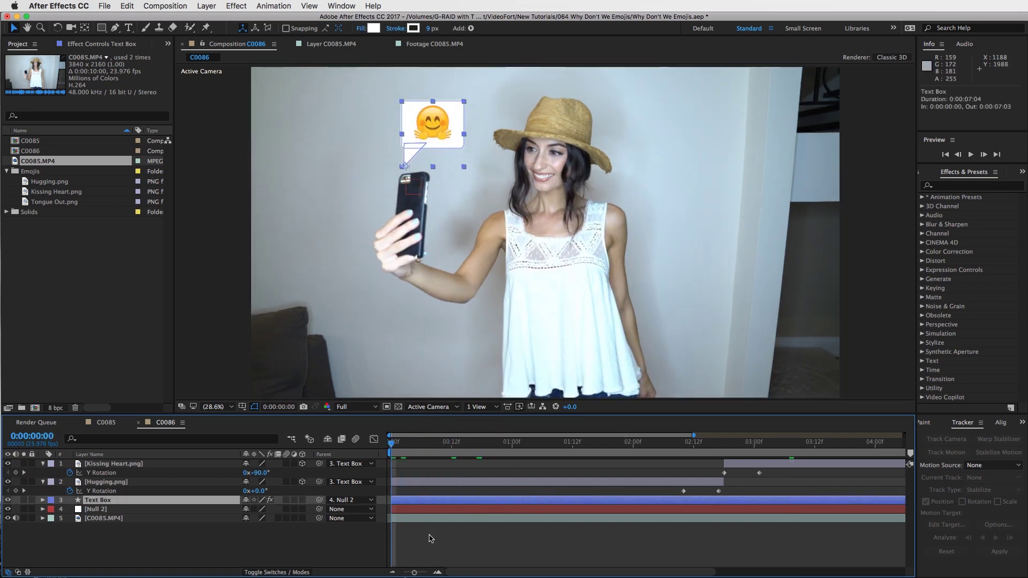
{"action": "left_click", "coordinate": [428, 536]}
{"action": "left_click", "coordinate": [408, 500]}
{"action": "key", "text": "s"}
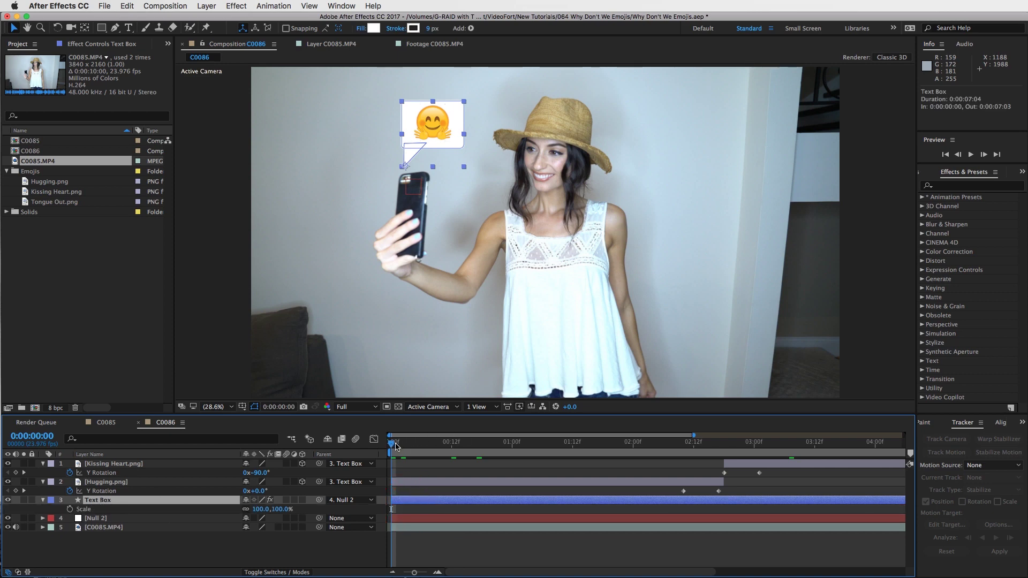
{"action": "left_click_drag", "start_coordinate": [403, 446], "coordinate": [452, 449]}
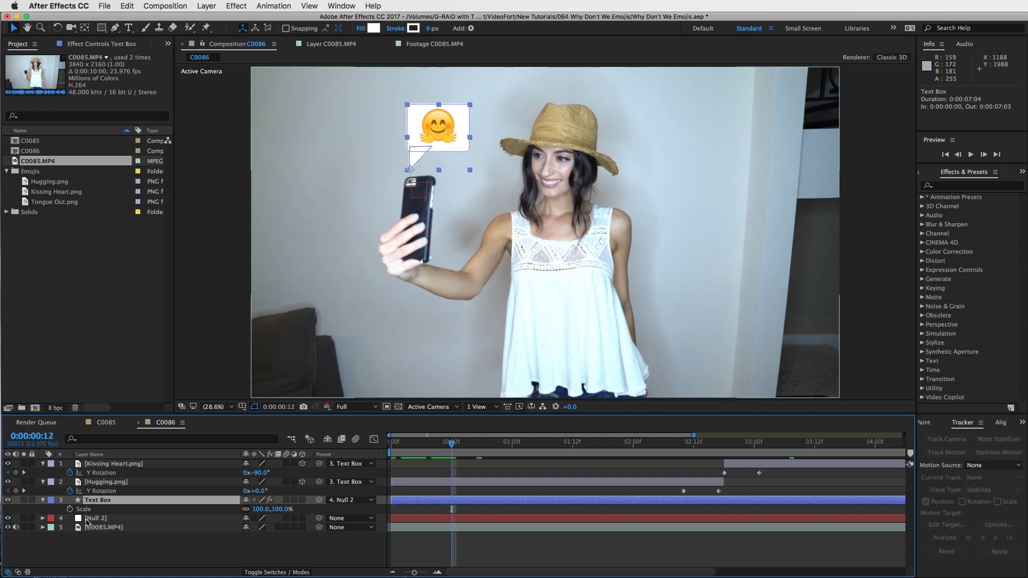
{"action": "left_click", "coordinate": [71, 510]}
Set the Text Box Scale to 0% at the first frame and preview the pop-in
{"action": "left_click_drag", "start_coordinate": [438, 448], "coordinate": [391, 448]}
{"action": "left_click", "coordinate": [262, 510]}
{"action": "type", "text": "0"}
{"action": "key", "text": "Return"}
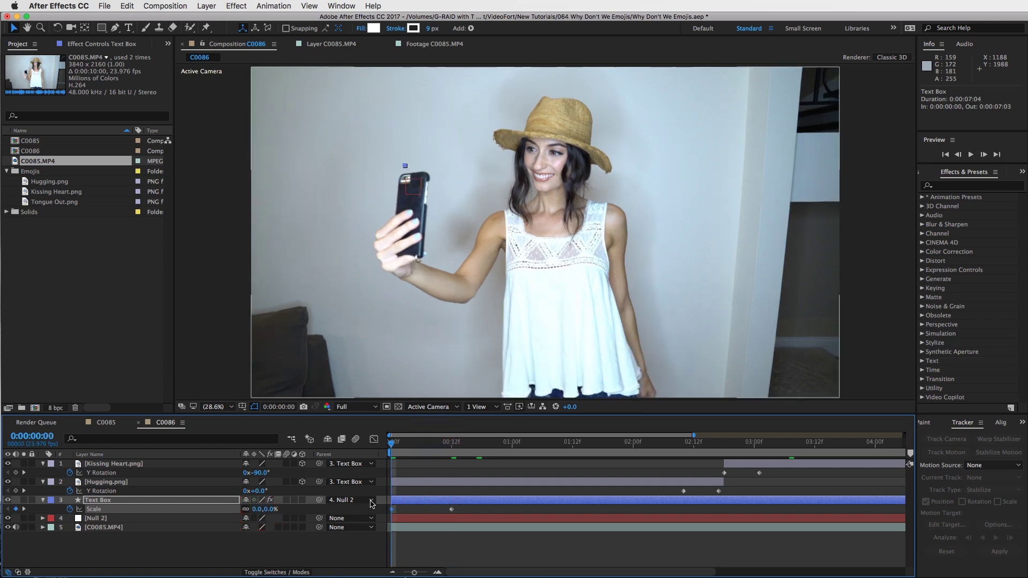
{"action": "left_click", "coordinate": [417, 548]}
{"action": "left_click_drag", "start_coordinate": [395, 444], "coordinate": [452, 456]}
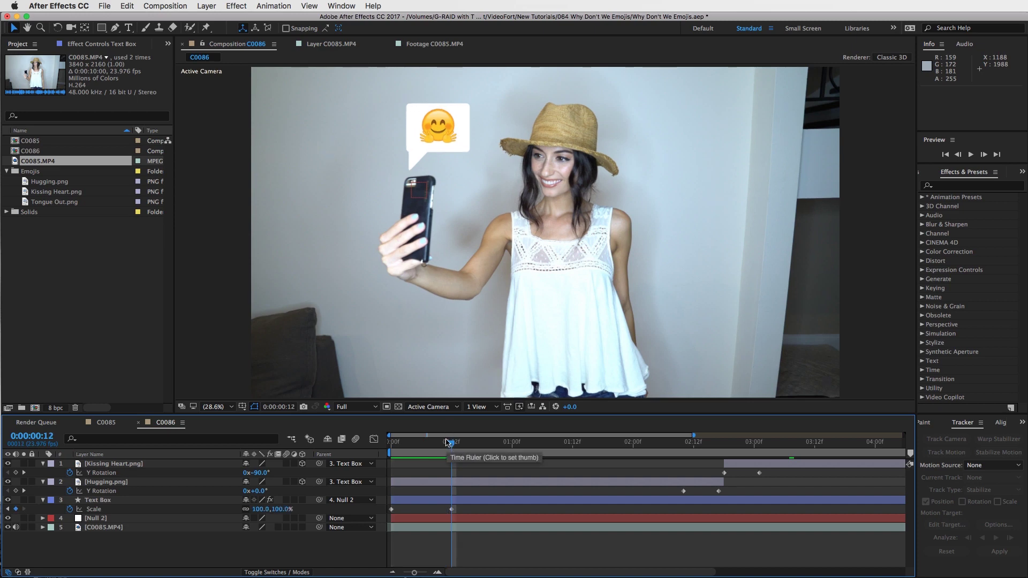
Add a 110% Scale overshoot keyframe at frame 9 and preview the bounce
{"action": "key", "text": "Page_Up"}
{"action": "key", "text": "Page_Up"}
{"action": "key", "text": "Page_Up"}
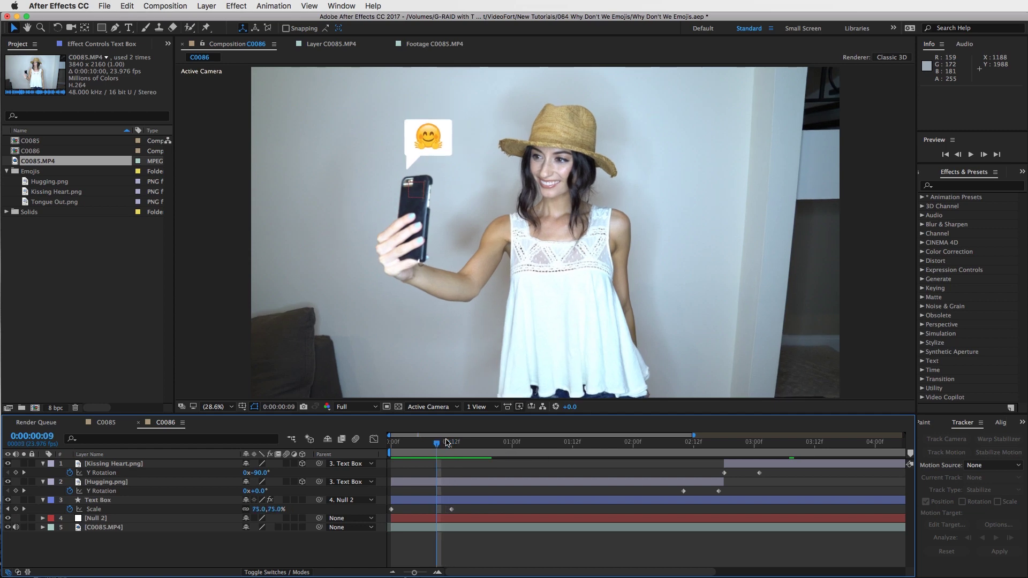
{"action": "left_click", "coordinate": [256, 510]}
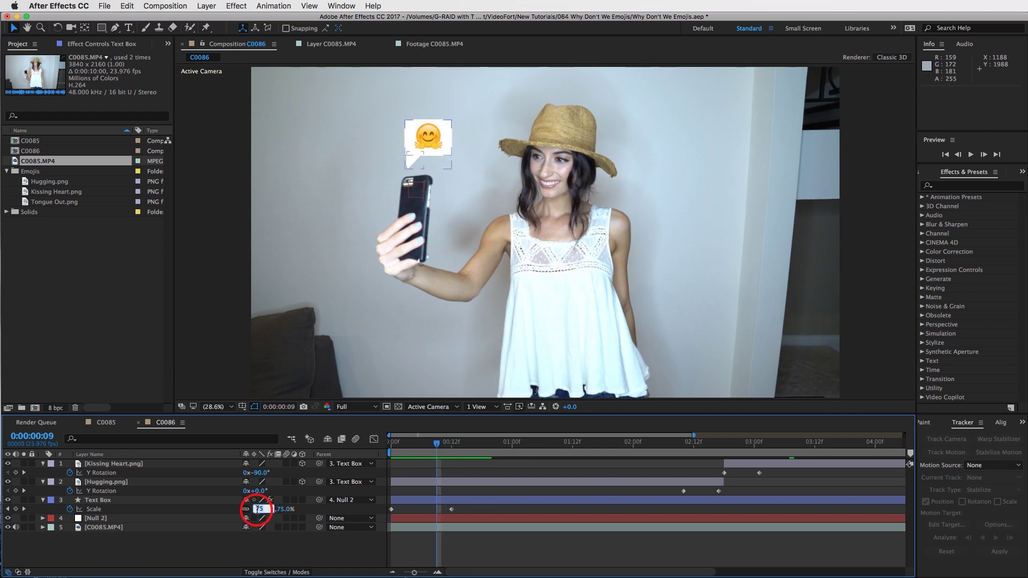
{"action": "key", "text": "Return"}
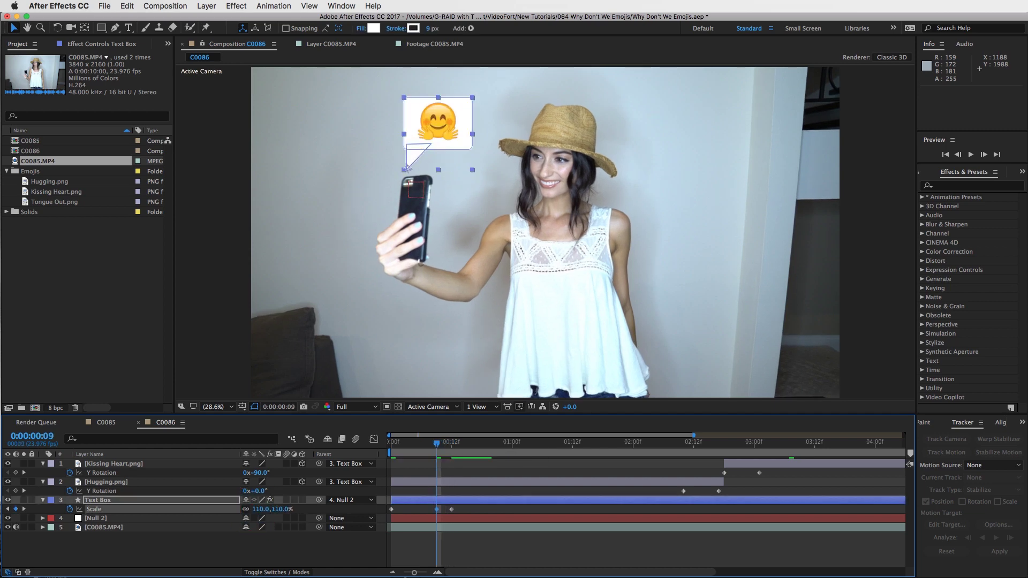
{"action": "left_click_drag", "start_coordinate": [437, 442], "coordinate": [482, 497]}
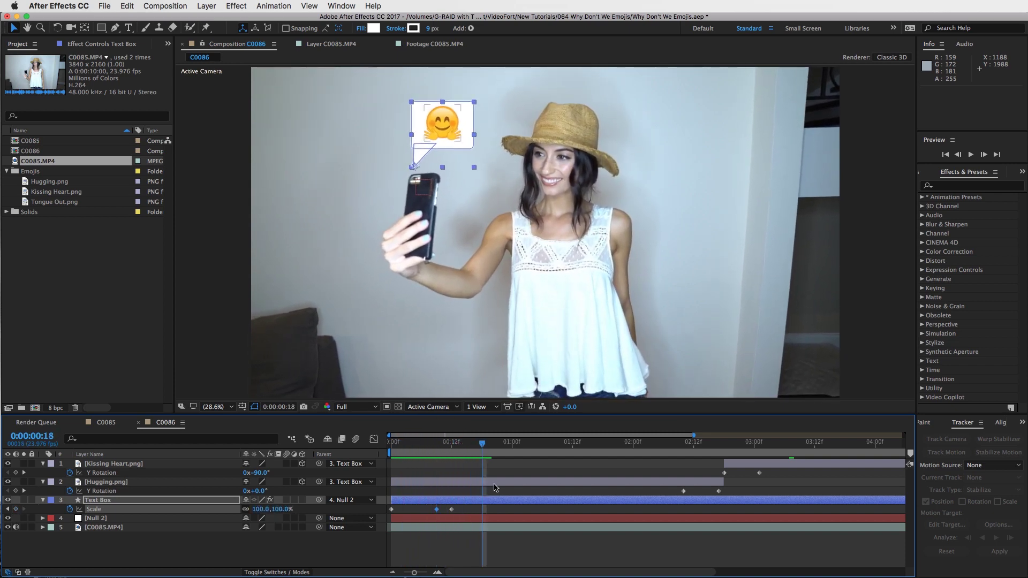
{"action": "left_click_drag", "start_coordinate": [498, 443], "coordinate": [522, 443]}
{"action": "left_click", "coordinate": [509, 499]}
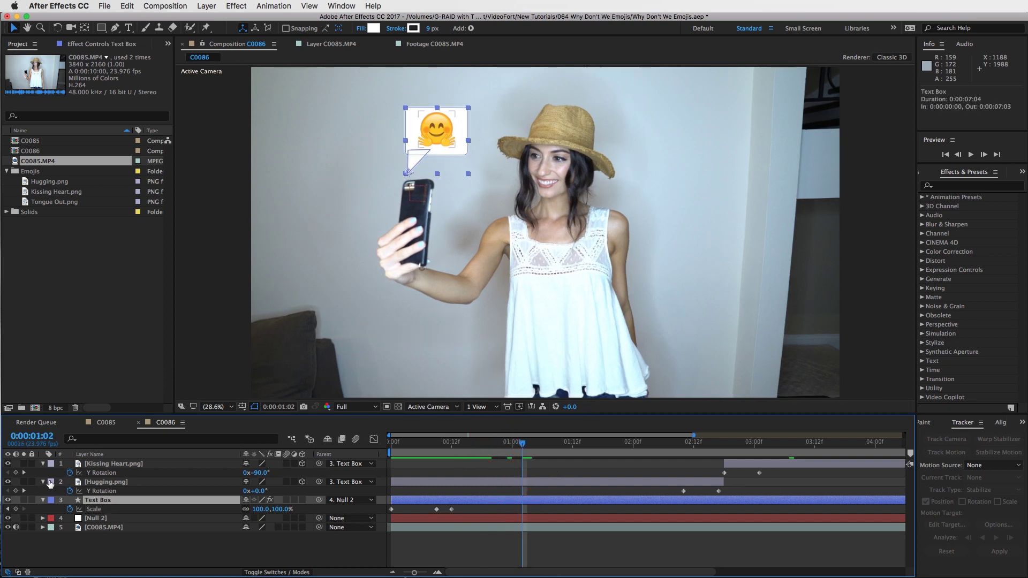
Enable motion blur on the top three layers and the composition's master switch
{"action": "left_click", "coordinate": [43, 483]}
{"action": "left_click", "coordinate": [43, 464]}
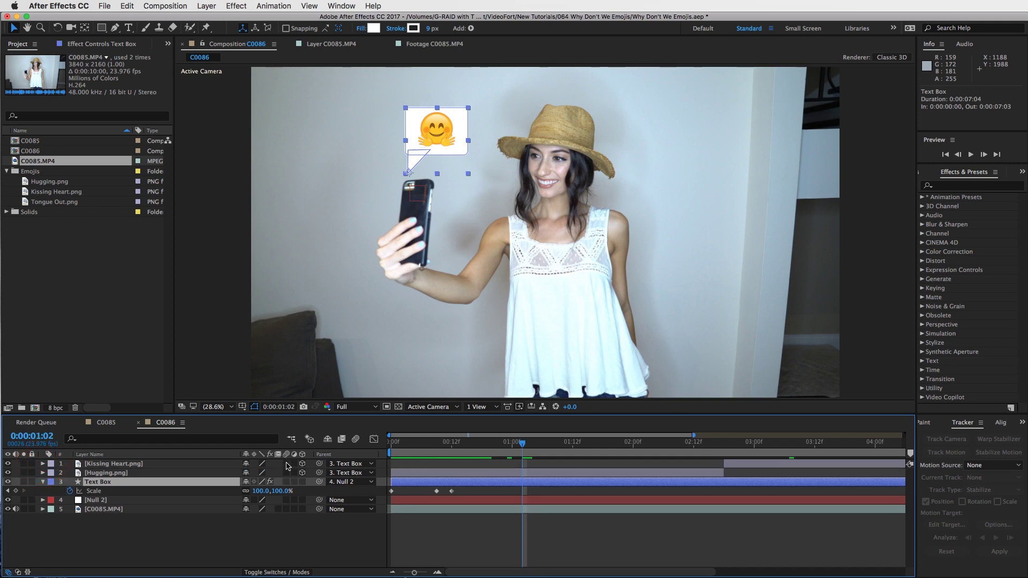
{"action": "left_click_drag", "start_coordinate": [287, 465], "coordinate": [289, 483]}
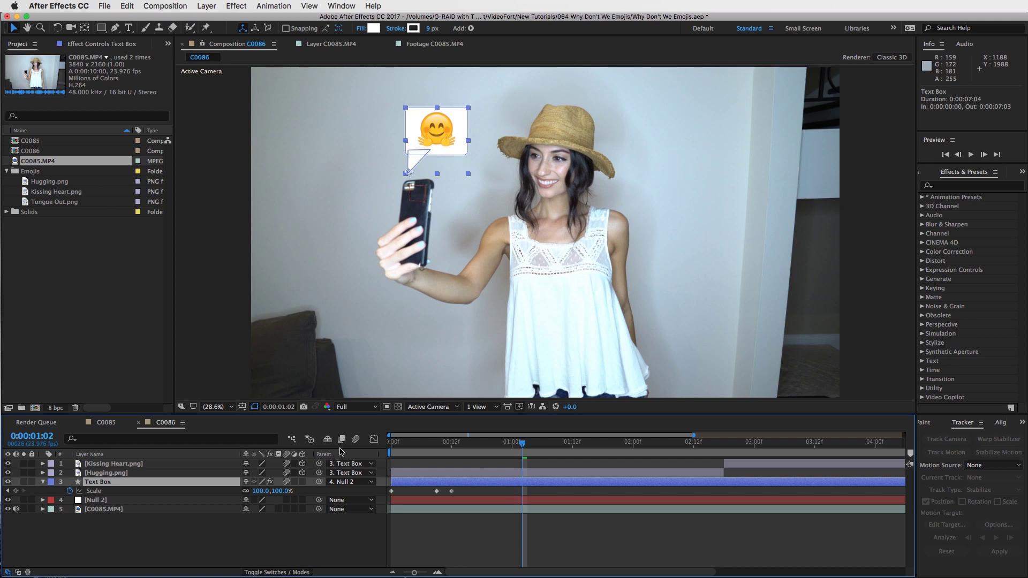
{"action": "left_click", "coordinate": [356, 439]}
{"action": "left_click", "coordinate": [557, 530]}
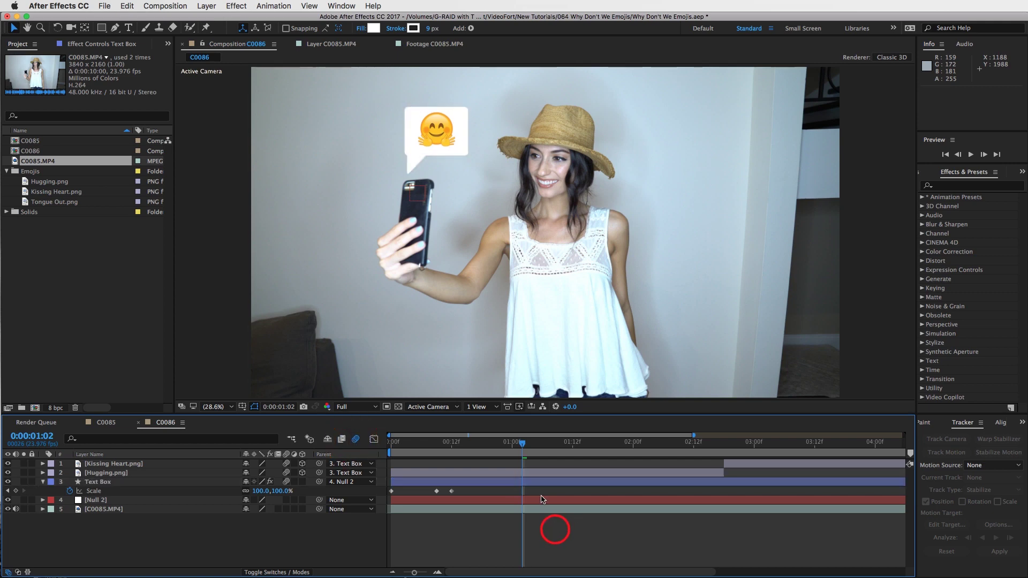
Scrub around 0:00:02:05 to inspect the motion-blurred bubble
{"action": "left_click", "coordinate": [523, 444]}
{"action": "left_click_drag", "start_coordinate": [525, 446], "coordinate": [662, 456]}
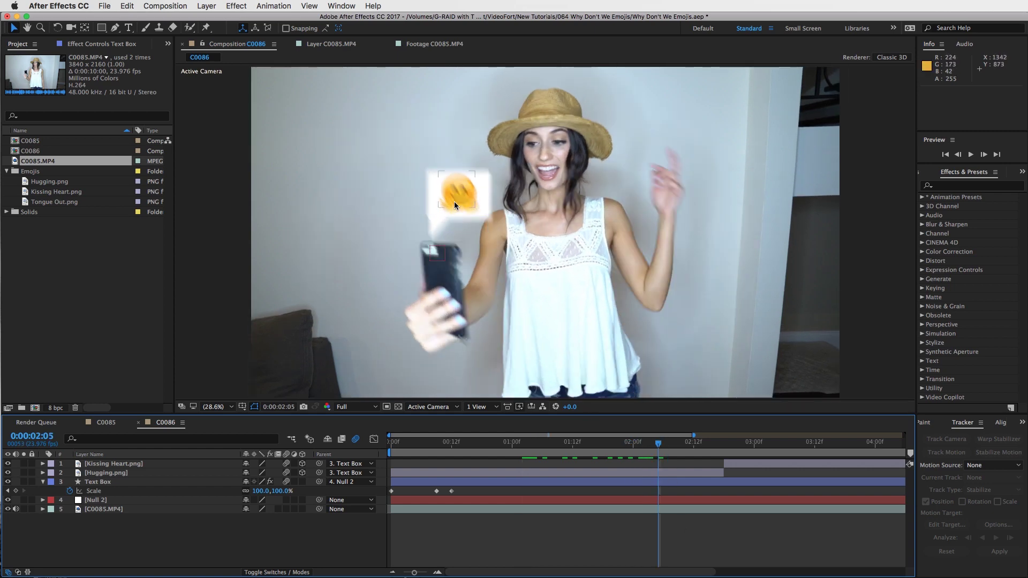
{"action": "left_click_drag", "start_coordinate": [673, 450], "coordinate": [767, 462]}
{"action": "left_click_drag", "start_coordinate": [701, 447], "coordinate": [661, 449]}
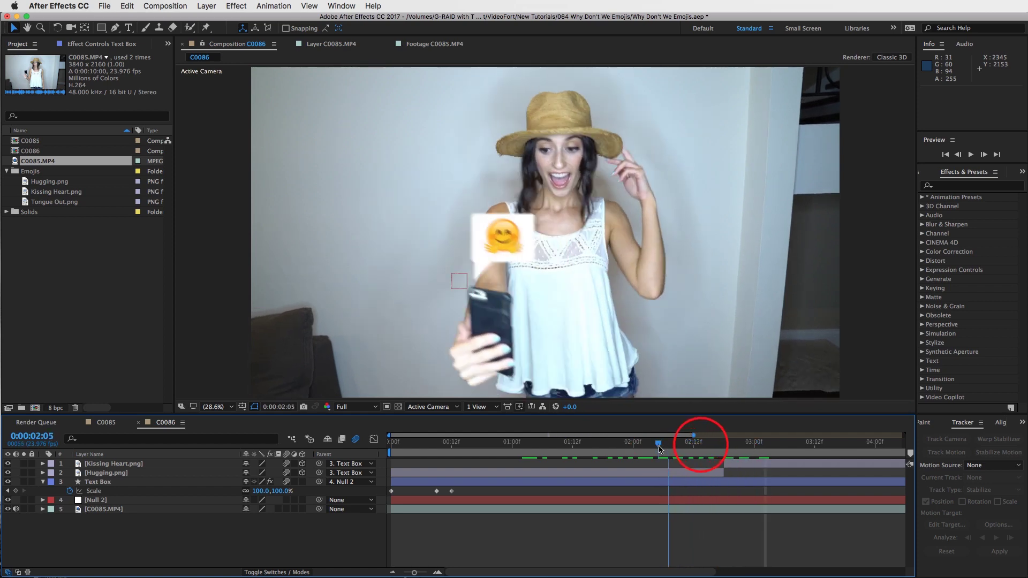